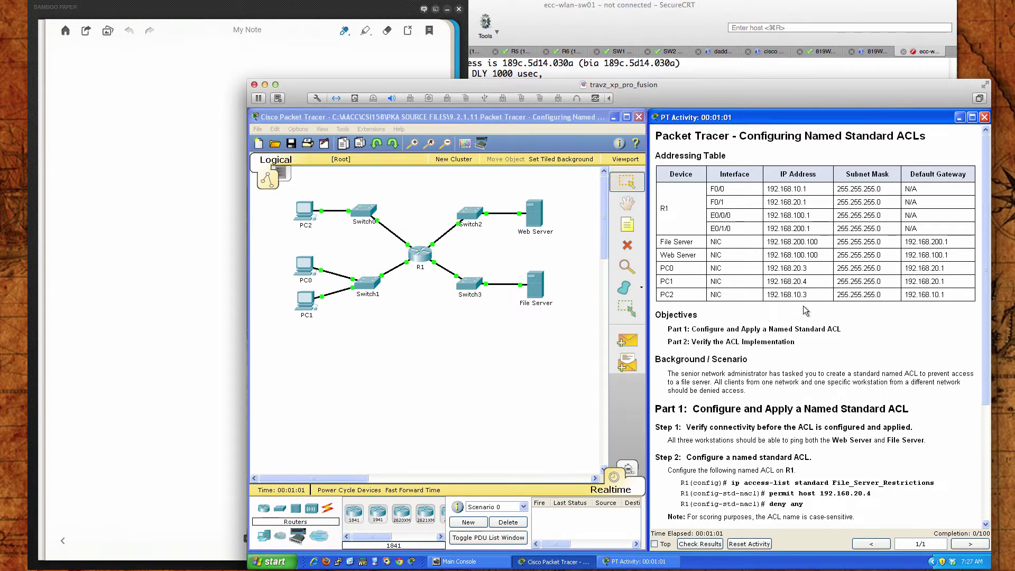
- Open the Command Prompt on PC1
scroll(804, 313, "down", 3)
scroll(804, 312, "down", 4)
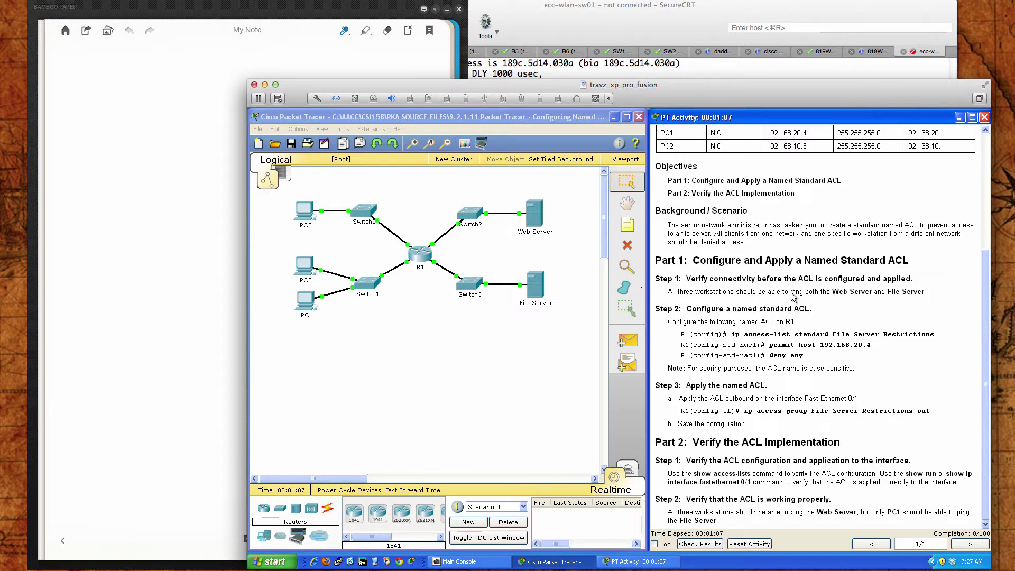
scroll(804, 306, "up", 2)
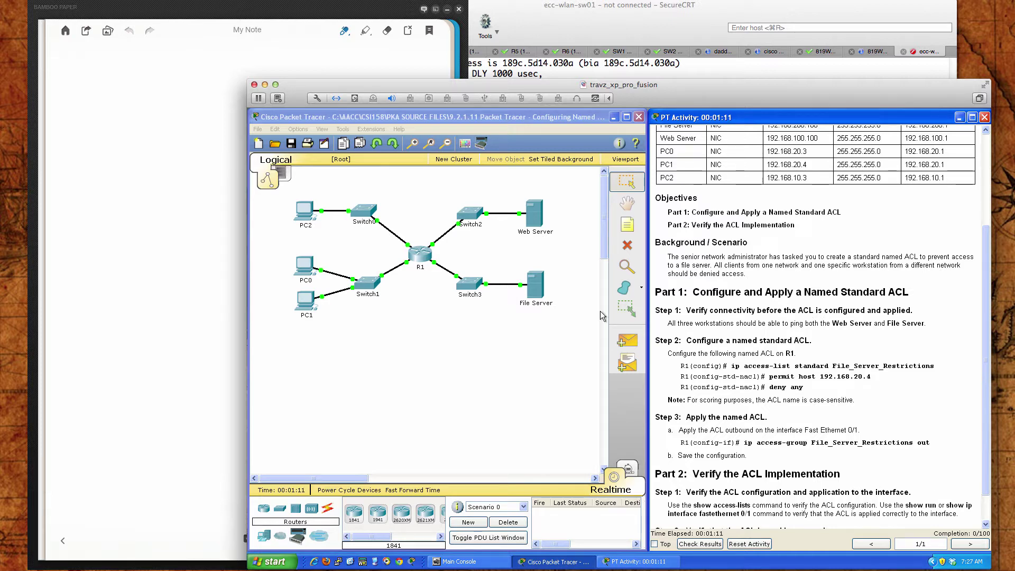
left_click(304, 309)
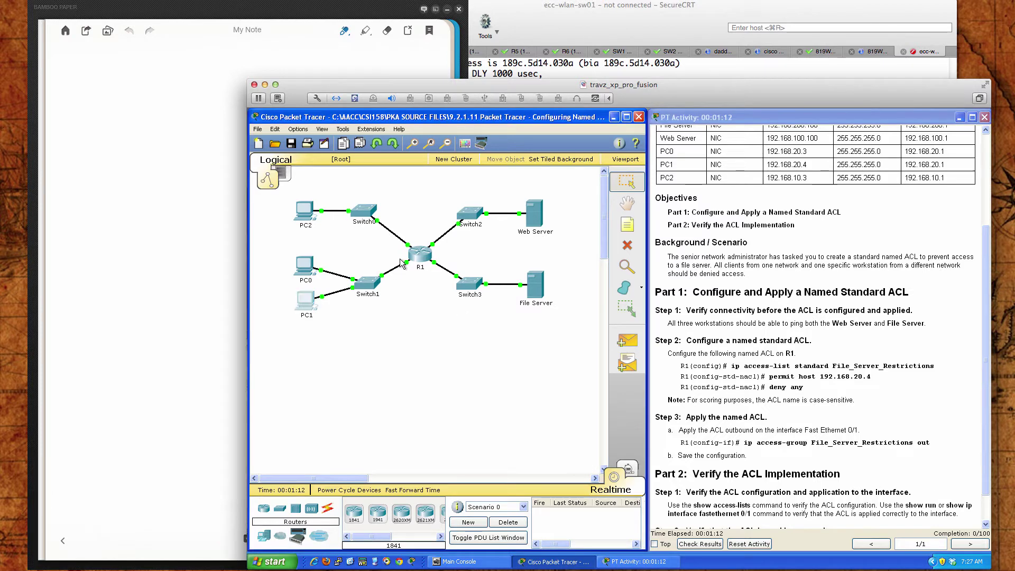
left_click_drag(559, 214, 407, 294)
scroll(736, 288, "up", 1)
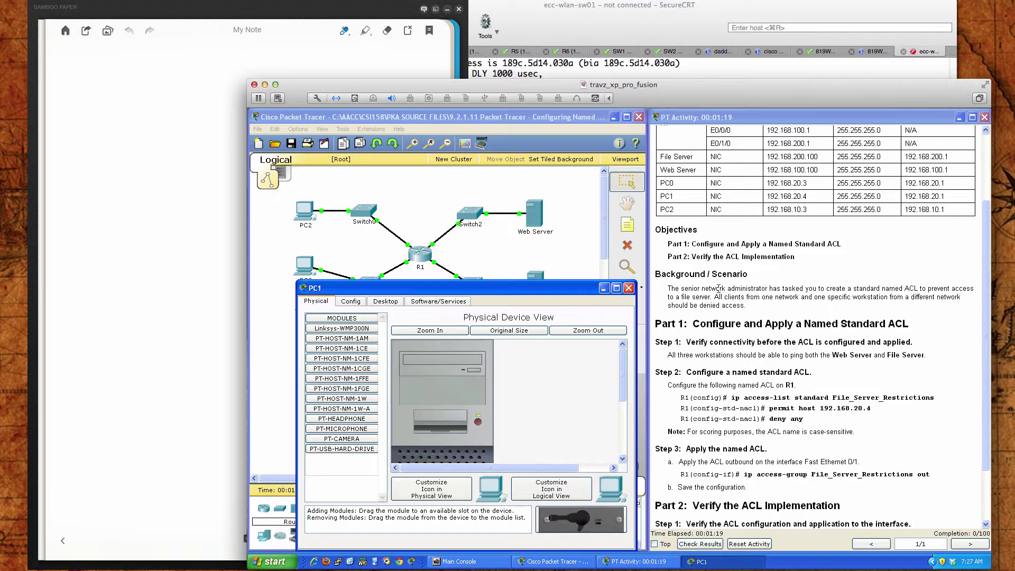
left_click(390, 302)
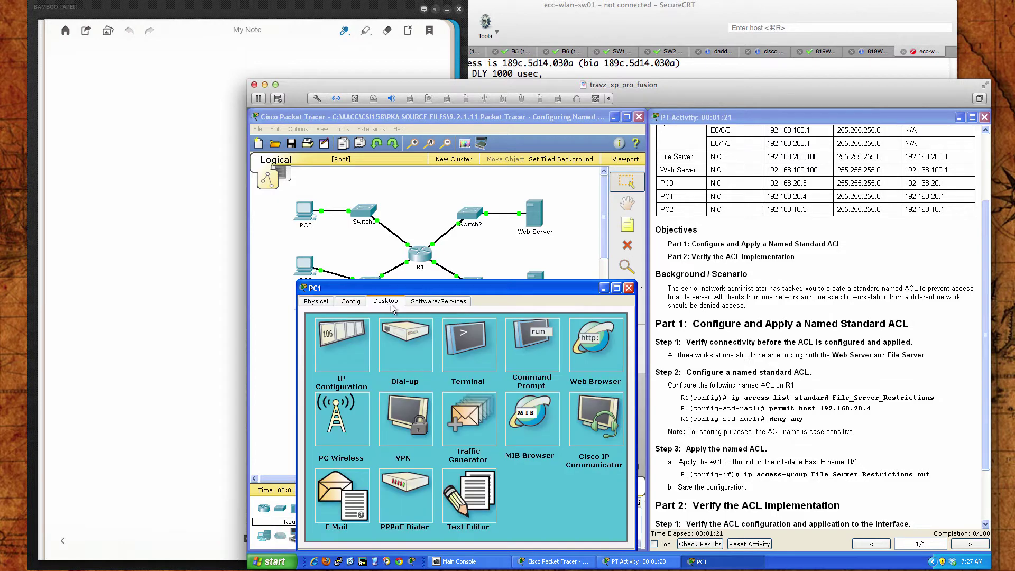
left_click(526, 331)
- Ping PC0 at 192.168.20.3 from PC1
type("ping")
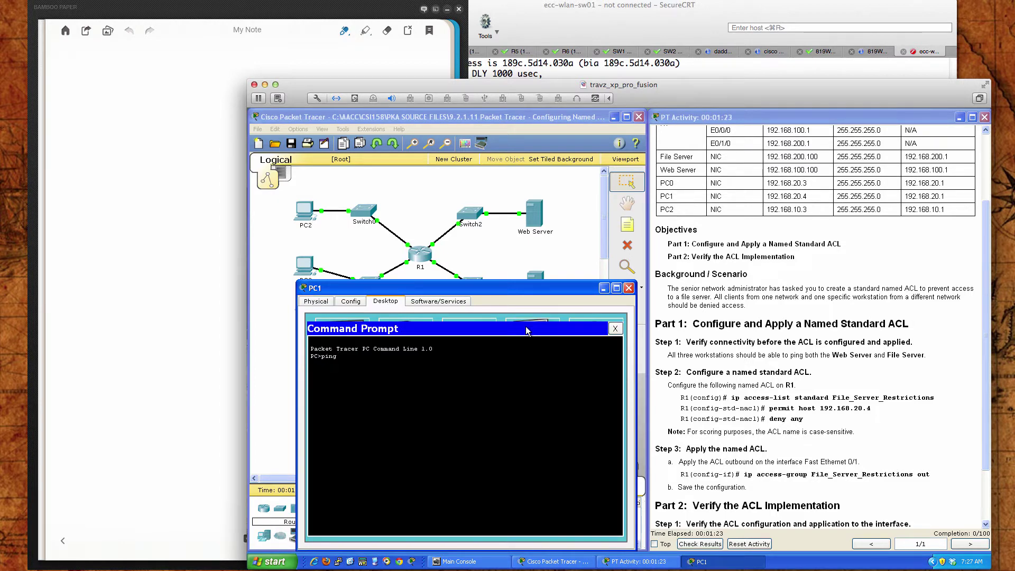
type(" 192.168.20.3")
key("Return")
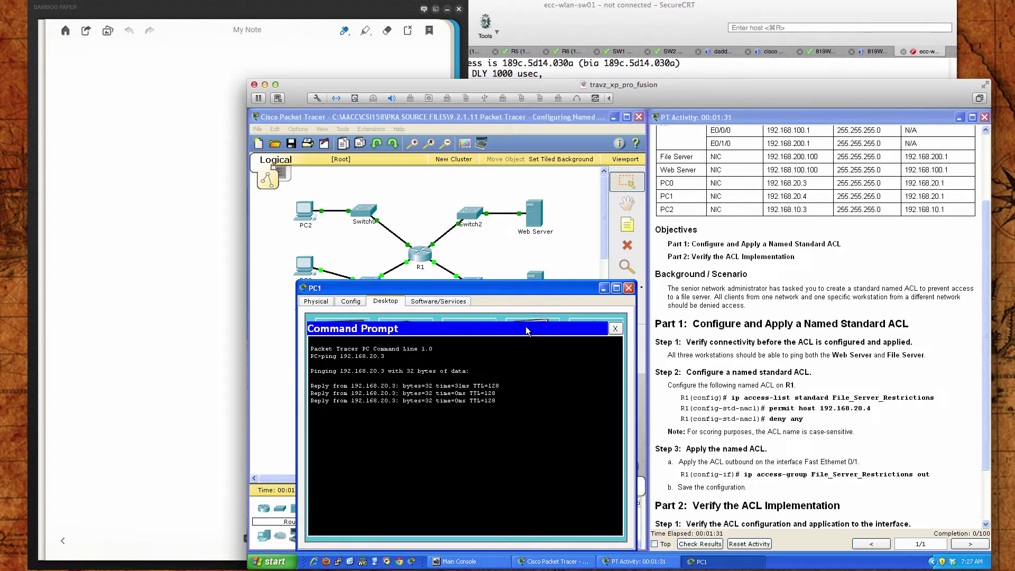
key("Up")
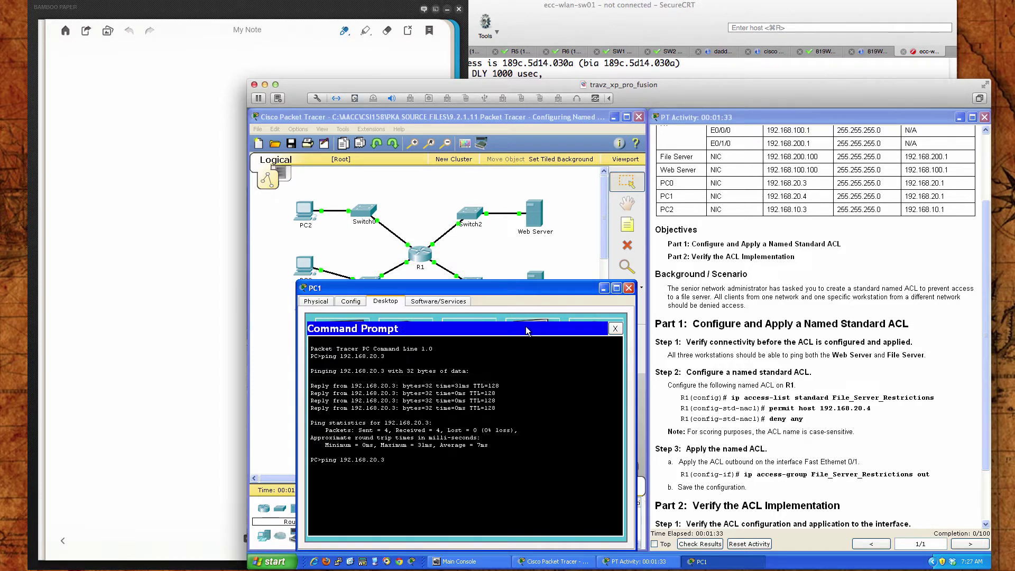
type("192.168.10.3")
key("Return")
- Ping PC2 at 192.168.10.3 from PC1
key("Up")
key("BackSpace")
key("BackSpace")
key("BackSpace")
key("BackSpace")
key("BackSpace")
key("BackSpace")
key("BackSpace")
key("BackSpace")
key("BackSpace")
key("BackSpace")
key("BackSpace")
key("BackSpace")
key("BackSpace")
key("BackSpace")
type("10.3")
key("Return")
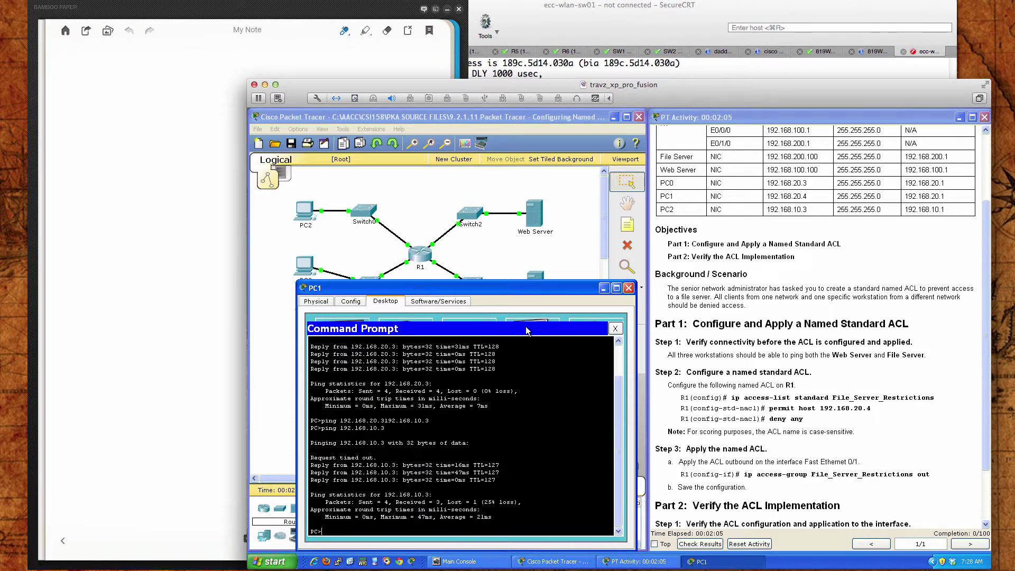
- Ping the File Server at 192.168.200.100 and the Web Server at 192.168.100.100 from PC1, and close the PC1 window
type("ping 192.168.200.100")
key("Return")
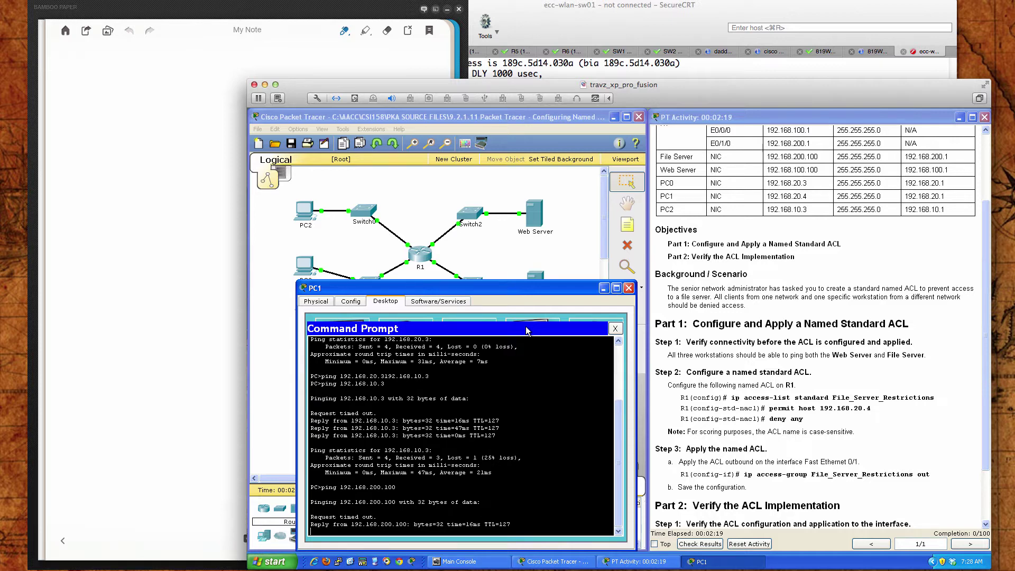
key("Up")
key("BackSpace")
key("BackSpace")
key("BackSpace")
key("BackSpace")
key("BackSpace")
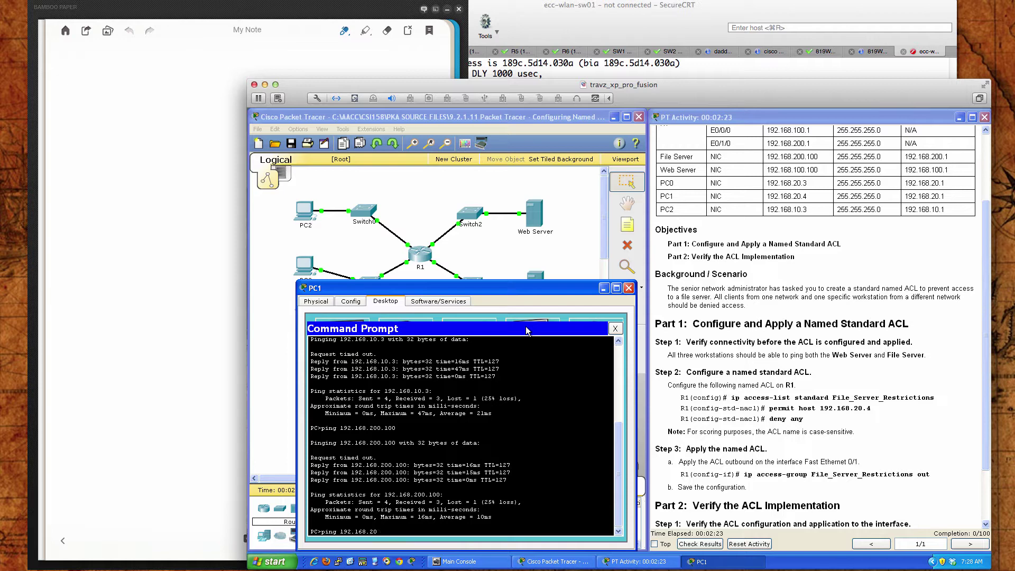
type("100.100")
key("Return")
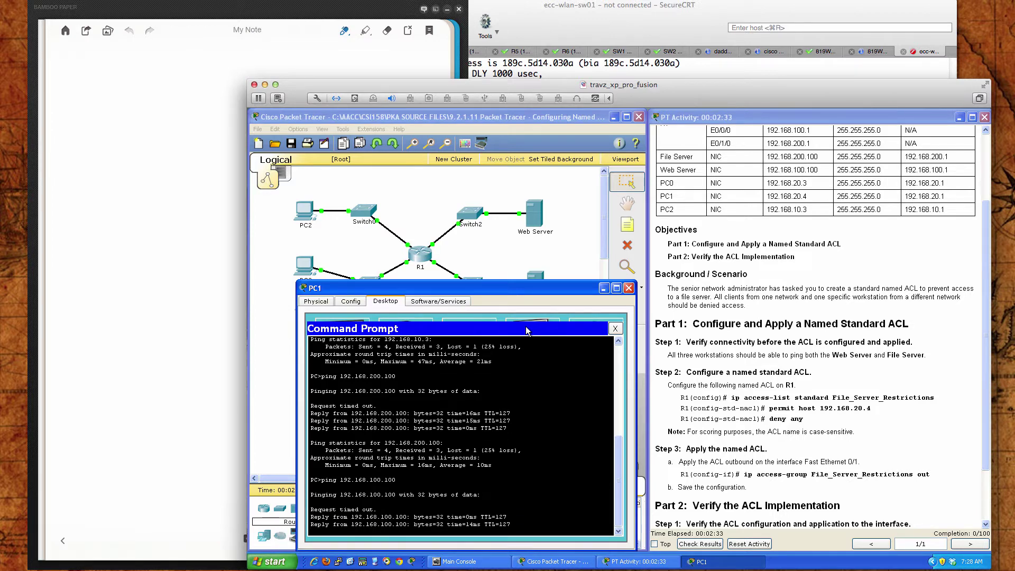
left_click(629, 288)
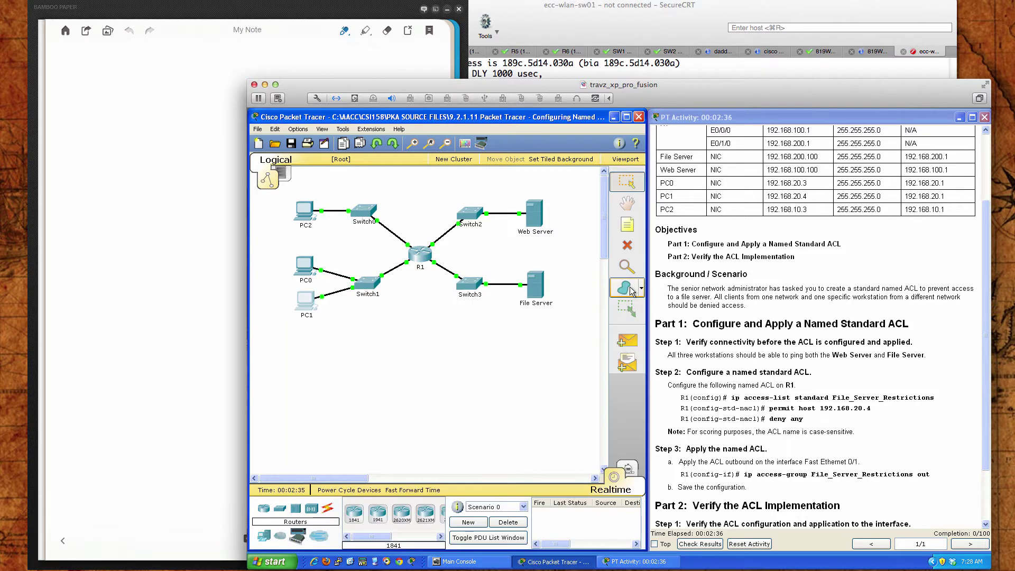
- Open the IOS command line of router R1
left_click(418, 259)
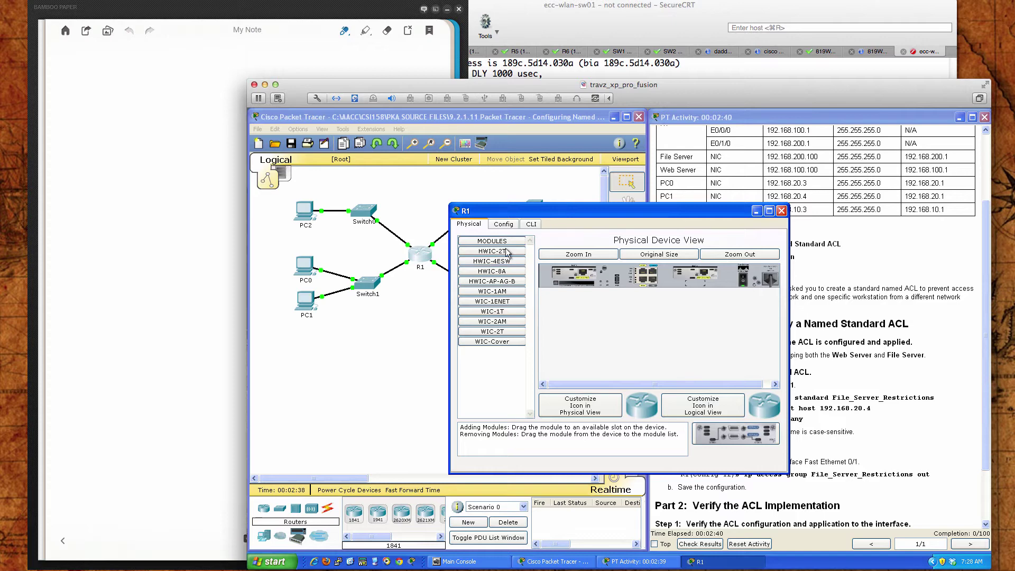
left_click_drag(562, 211, 387, 281)
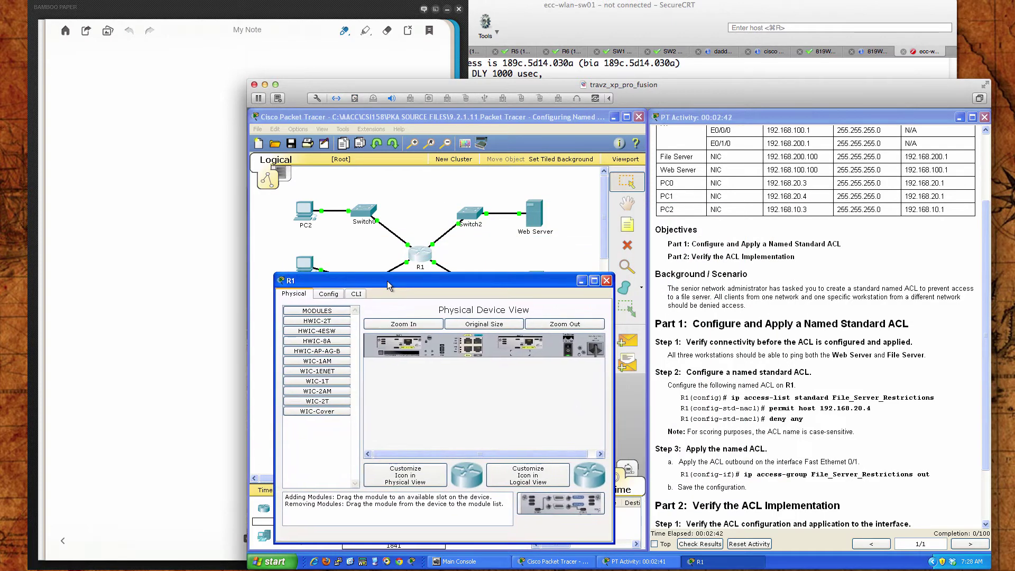
left_click(357, 294)
key("Return")
key("Return")
key("Return")
key("Return")
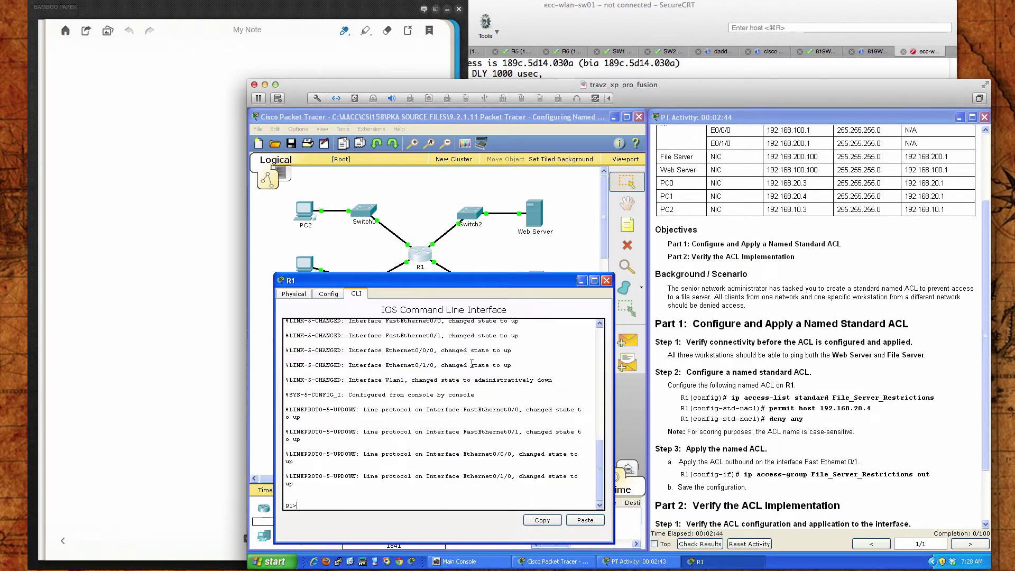
- Enter privileged mode and global configuration mode on R1
type("en")
key("Return")
key("Return")
key("Return")
key("Return")
type("conf t")
key("Return")
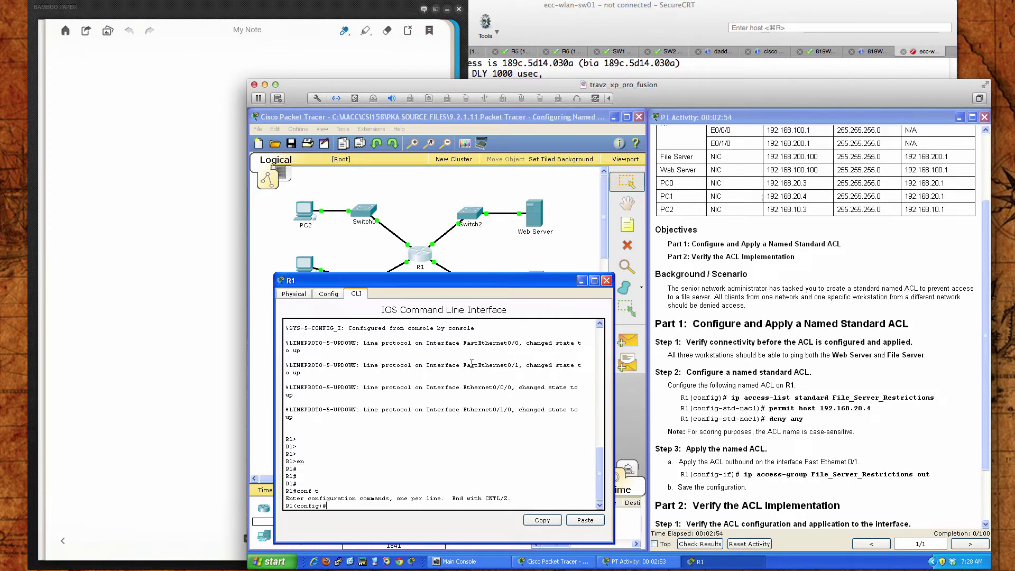
key("Return")
key("Return")
key("Return")
- Begin the ip access-list standard command on R1 and list the arguments it accepts
type("ip a")
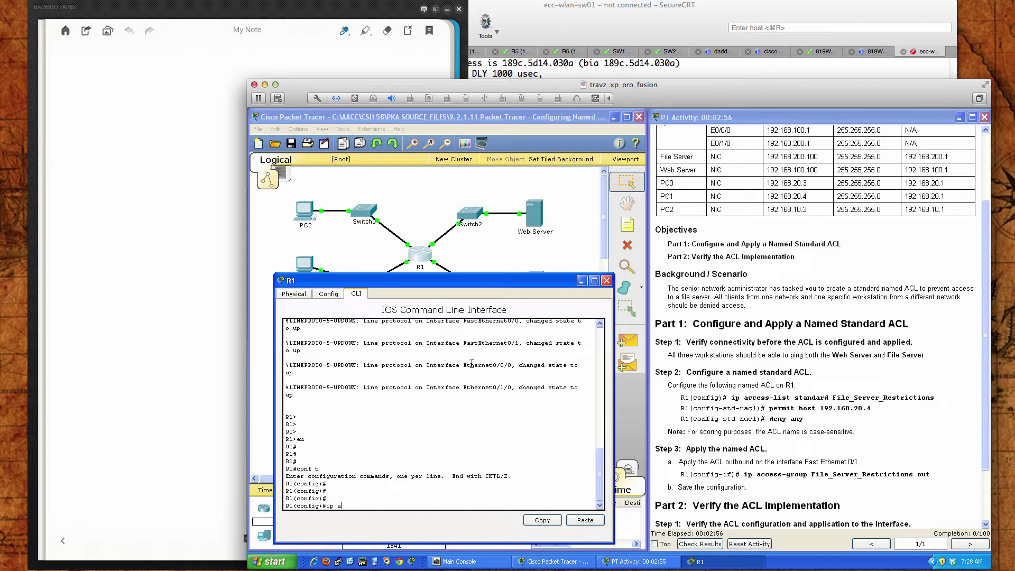
type("cc")
key("Tab")
type("st")
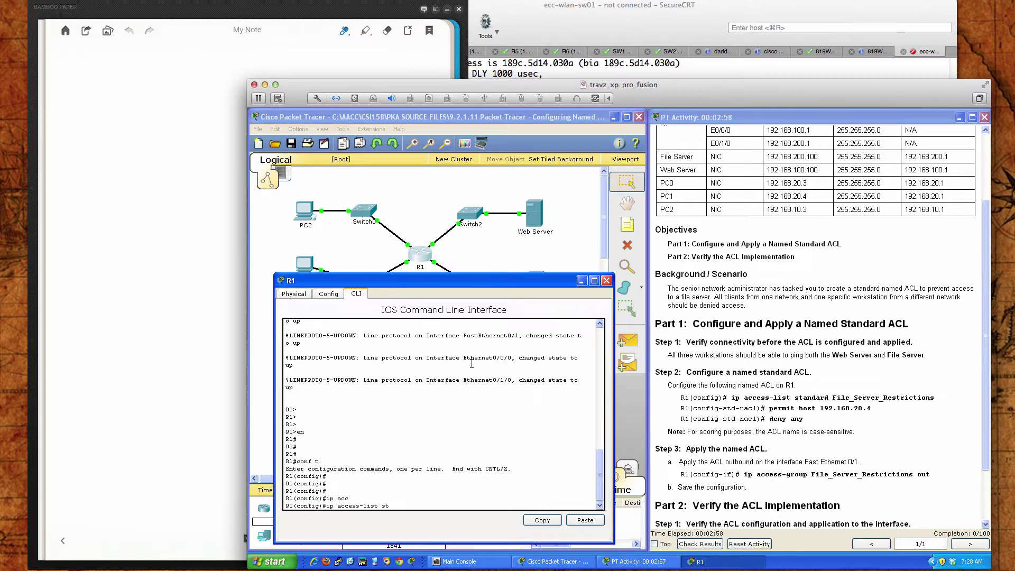
key("Tab")
type("?")
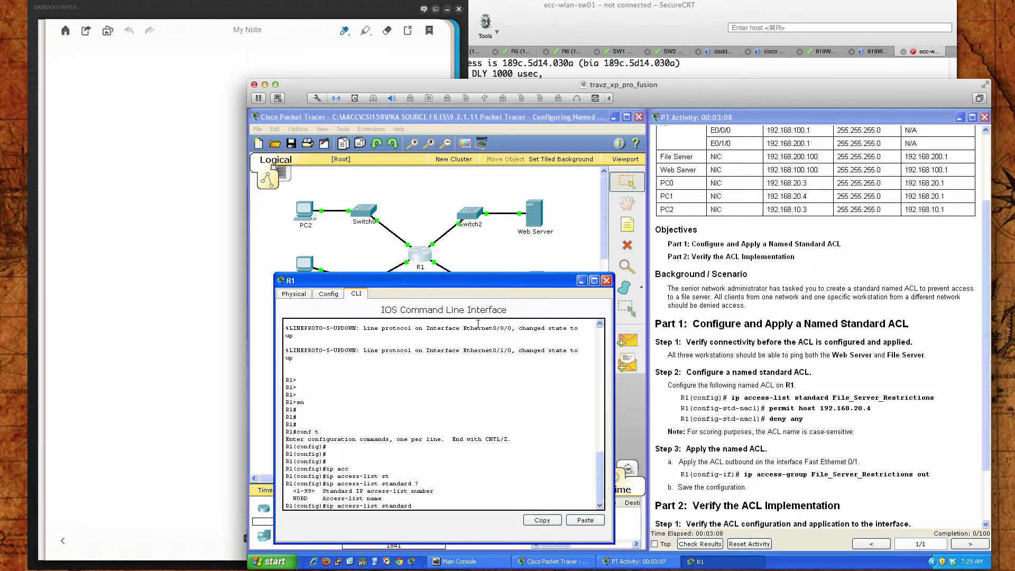
- Switch to SecureCRT and bring up a fresh prompt in the SW1 session
left_click(582, 12)
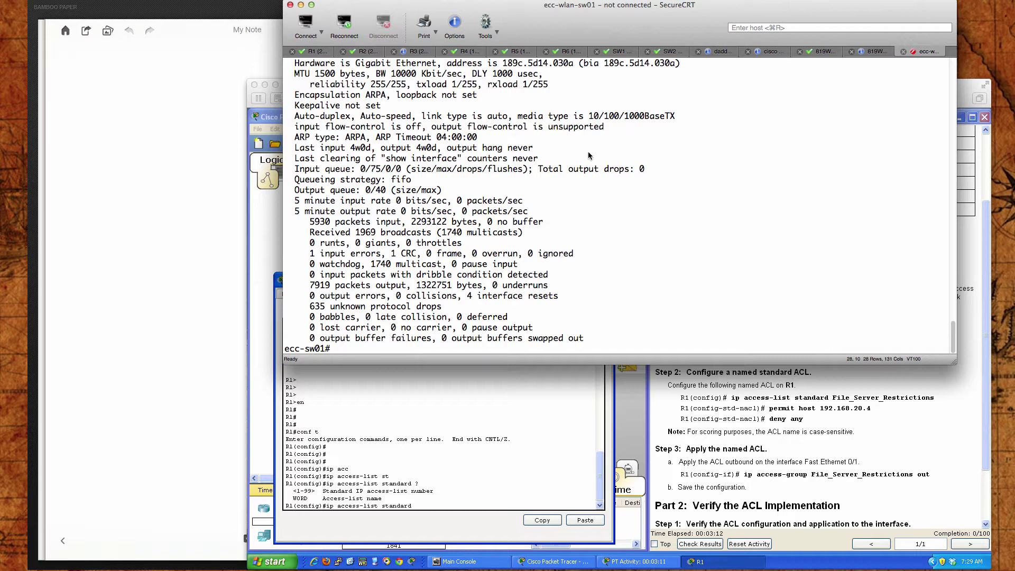
left_click(618, 51)
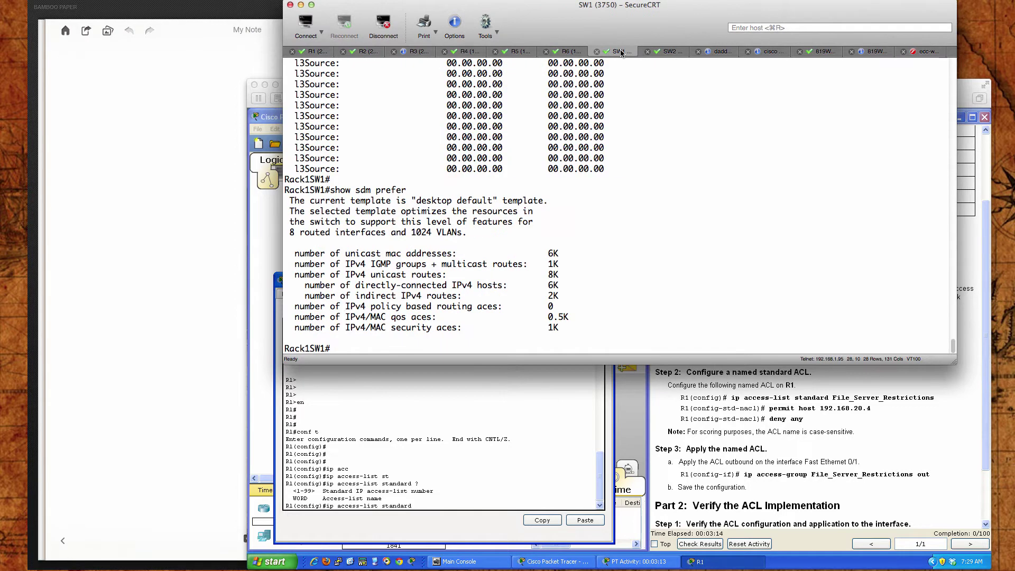
key("Return")
key("Return")
key("Return")
key("Return")
key("Return")
key("Return")
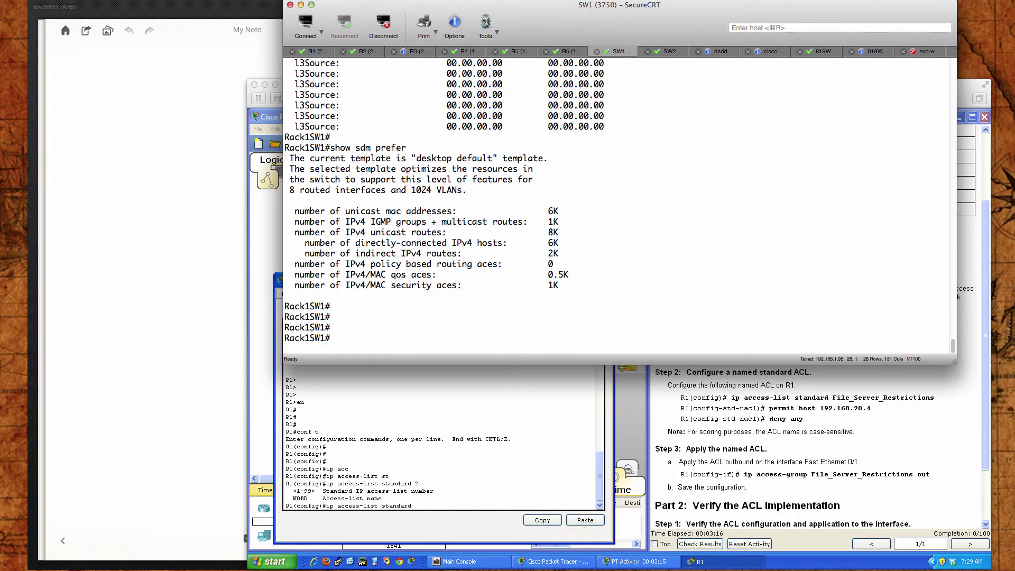
- Enter global configuration mode on SW1
type("con ft")
key("BackSpace")
key("BackSpace")
key("BackSpace")
type("f t")
key("Return")
- List the available options for ip access-list and for ip access-list standard on SW1
type("ip access-l")
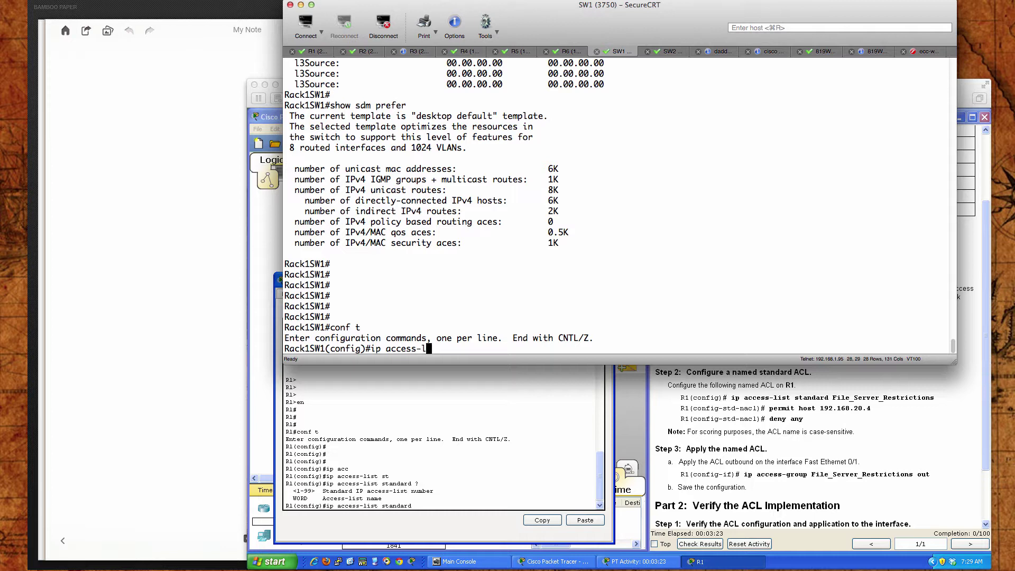
key("Tab")
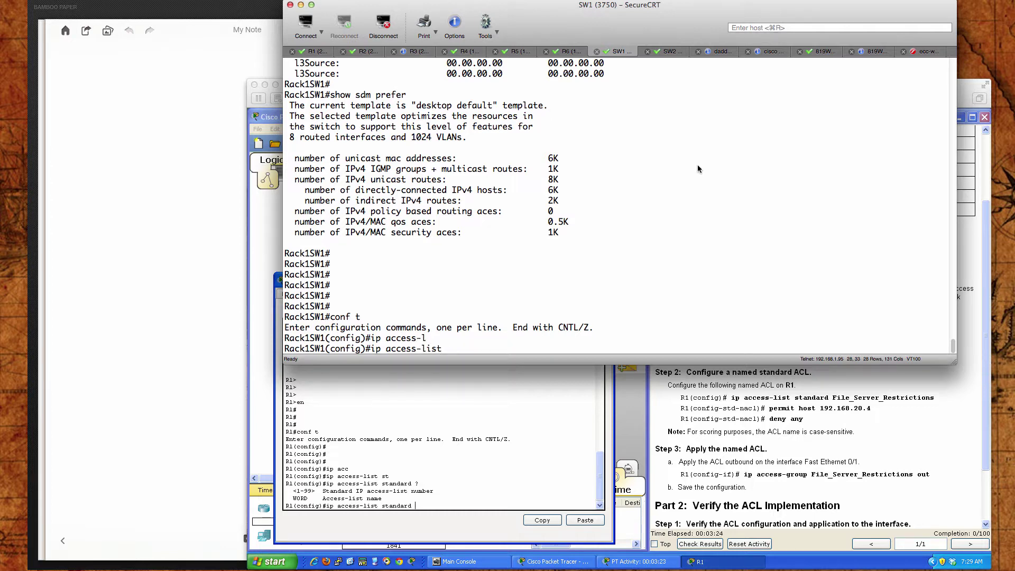
type("?")
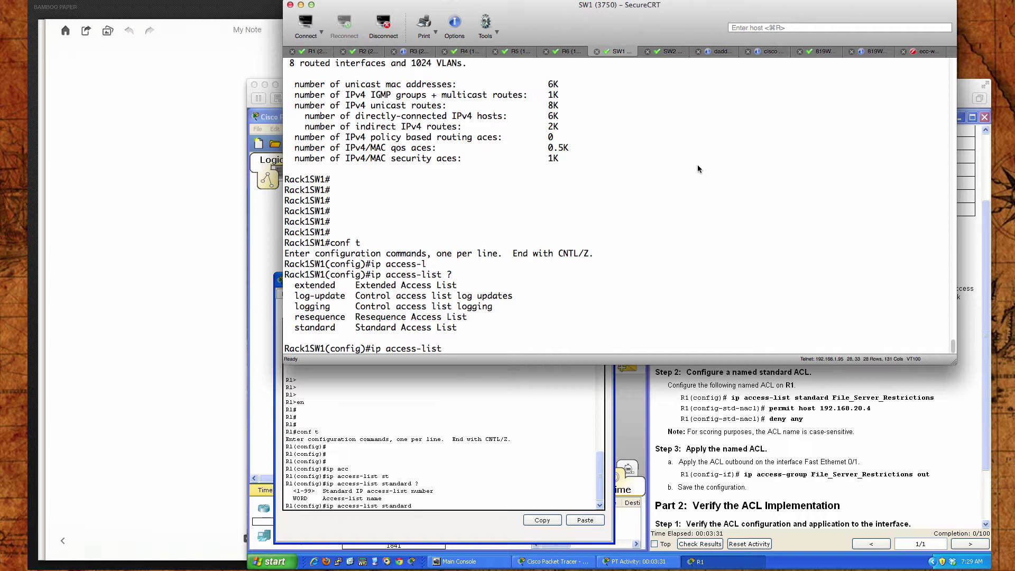
type("st")
key("Return")
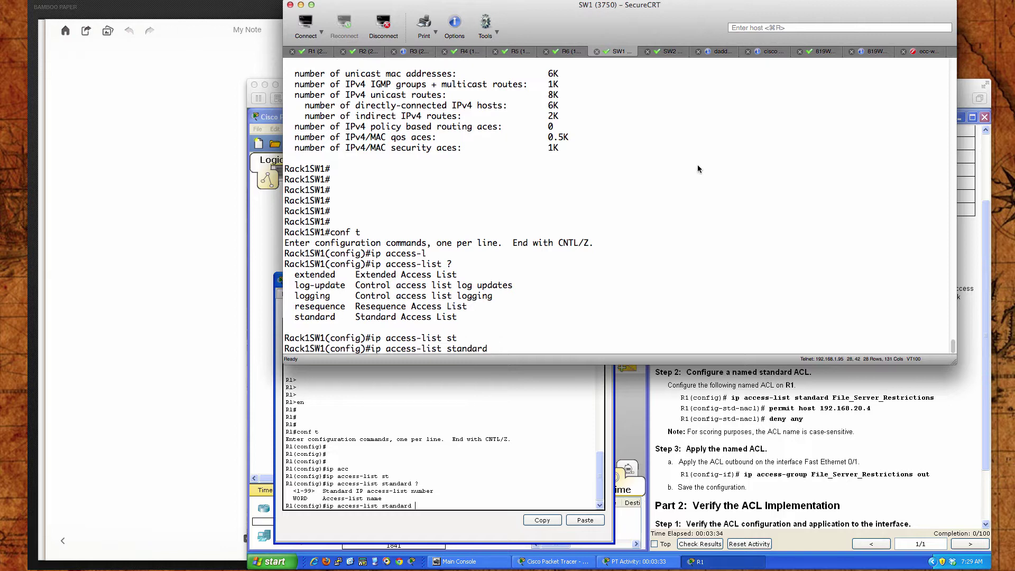
type("?")
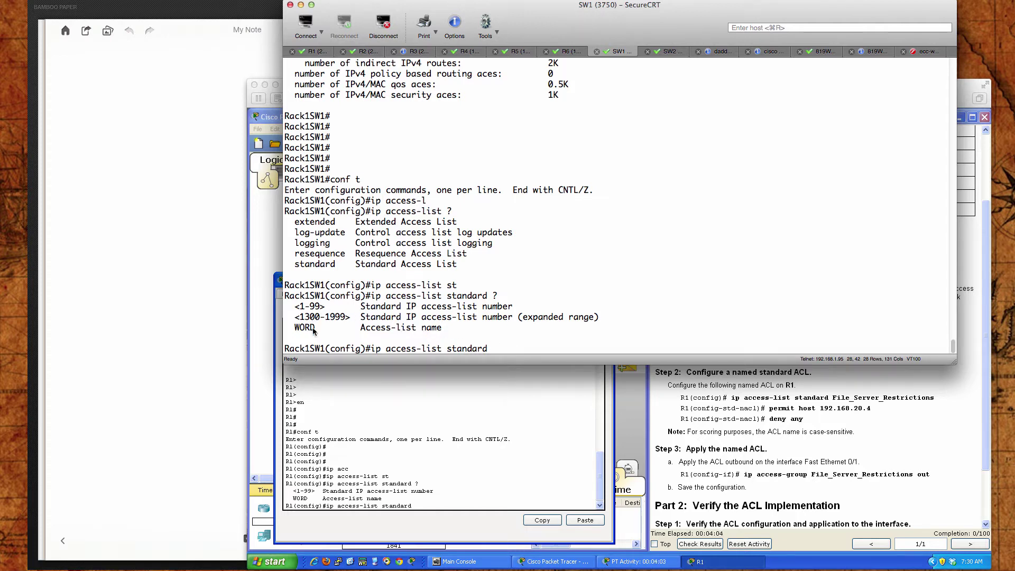
- Switch back to Packet Tracer and create the standard ACL File_Server_Restrictions on R1 with an entry permitting host 192.168.20.4
left_click(529, 423)
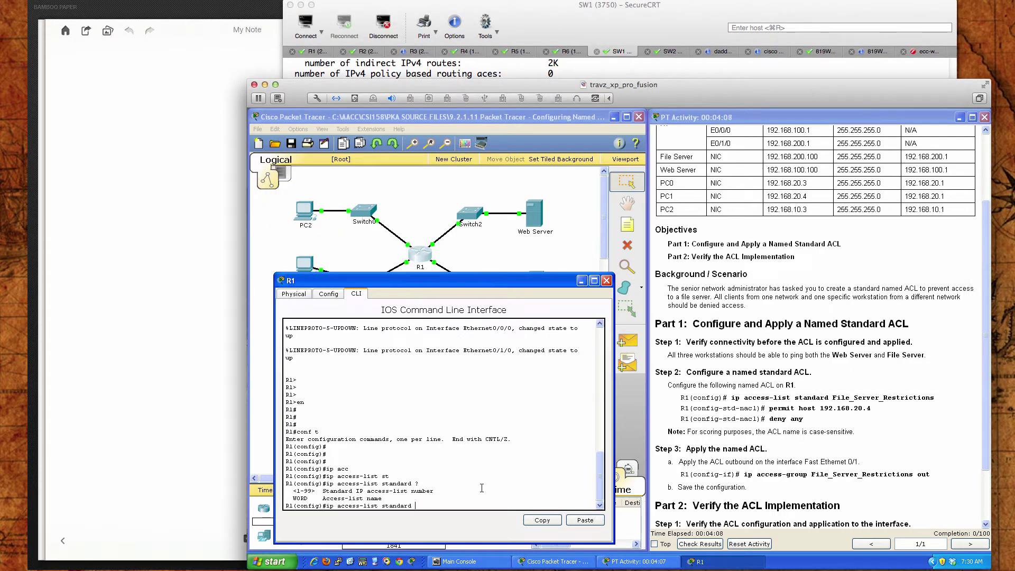
type("File_Server_Restrictions")
key("Return")
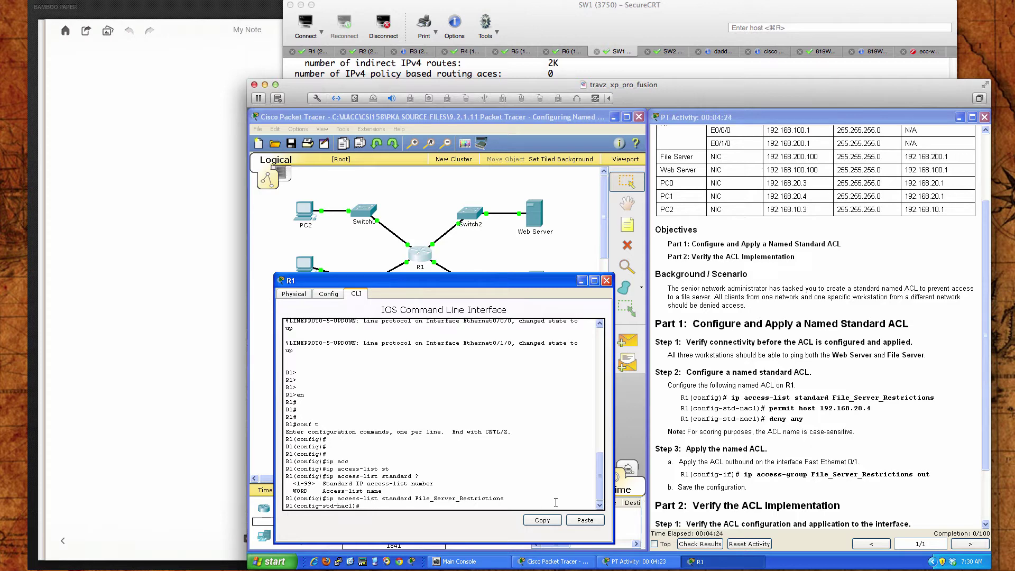
type("ermit host 192.168.20.4")
key("Return")
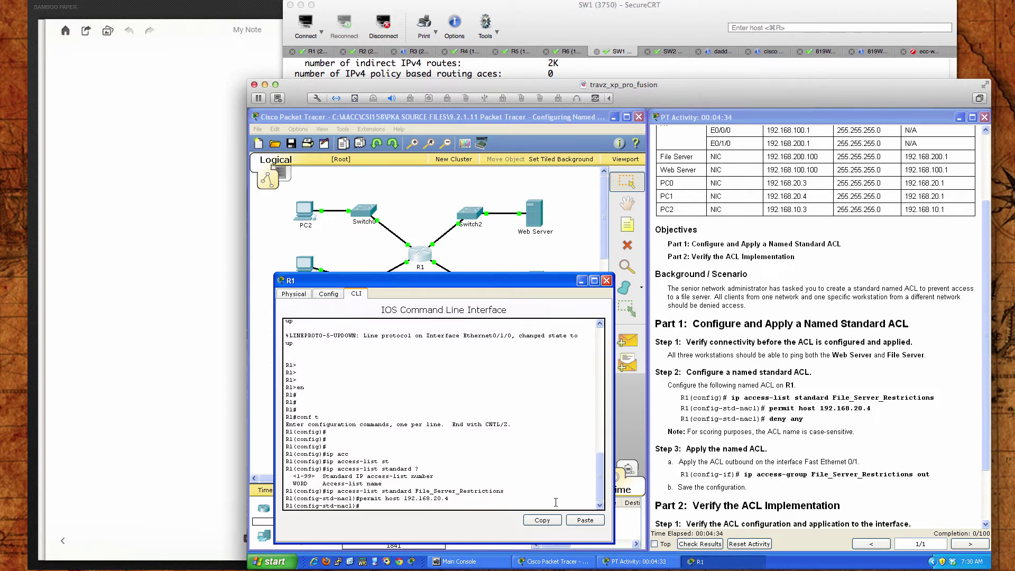
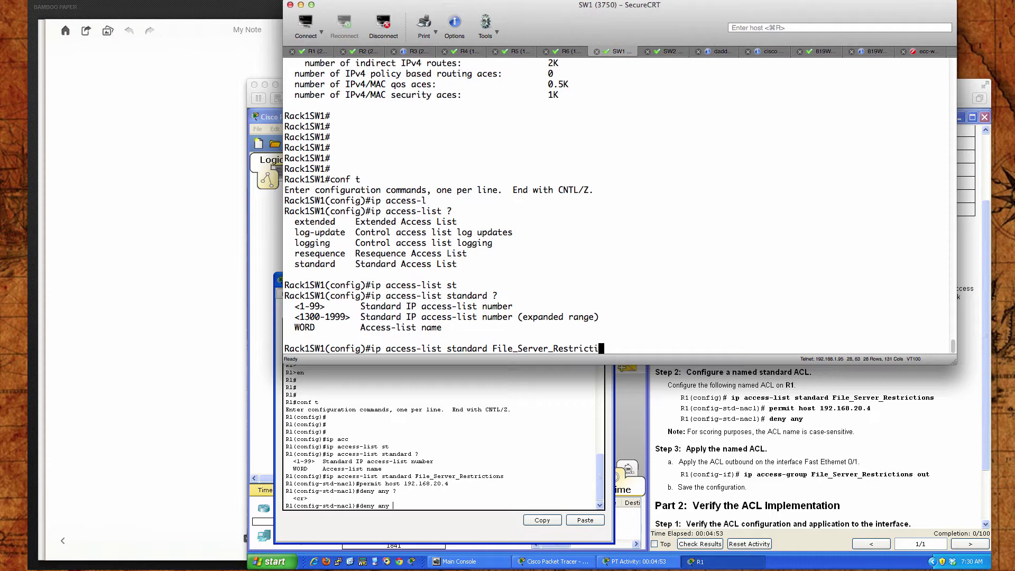
- Create the standard ACL File_Server_Restrictions on SW1 permitting host 192.168.20.4, and list the options for its deny any entry
key("Return")
type("permit ")
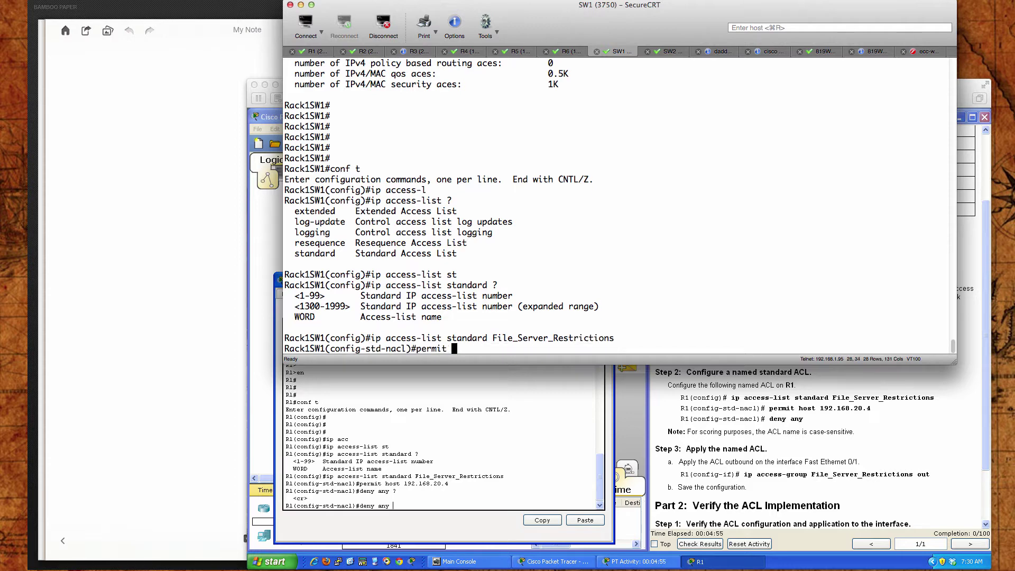
type("host 192.168.20.4")
key("Return")
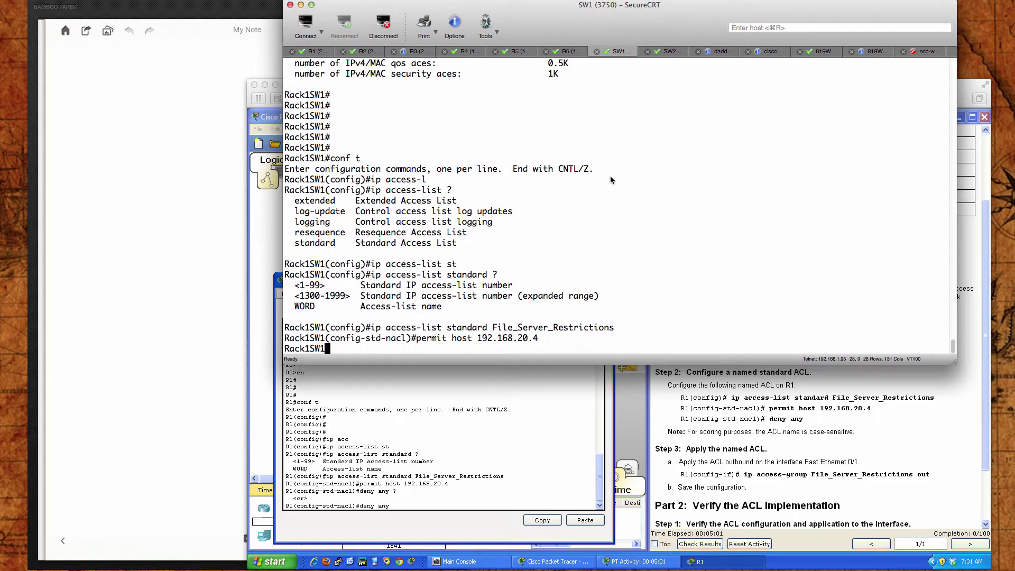
type("deny any ?")
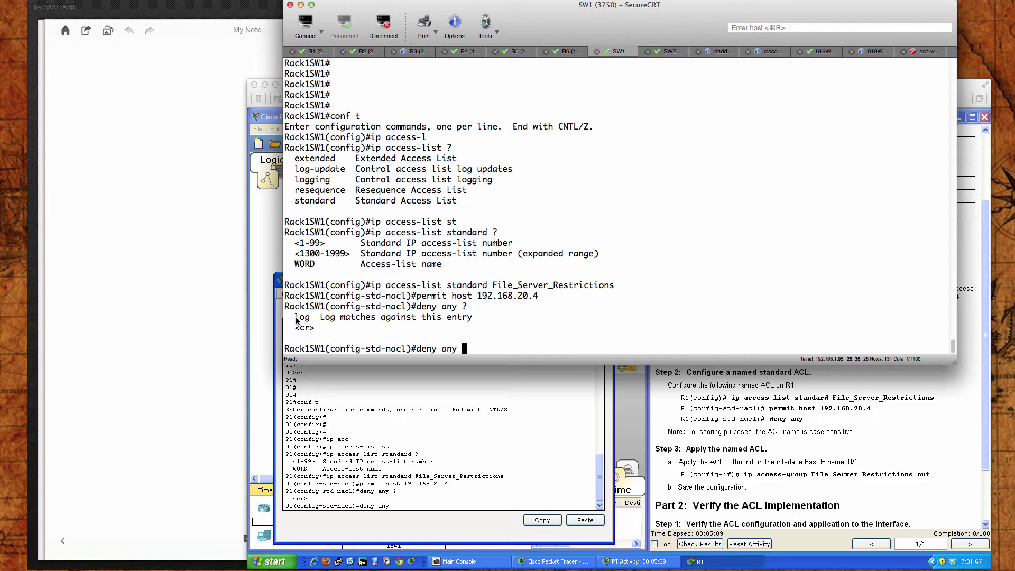
- Add the deny any entry with the log option to File_Server_Restrictions on SW1
left_click_drag(294, 320, 474, 320)
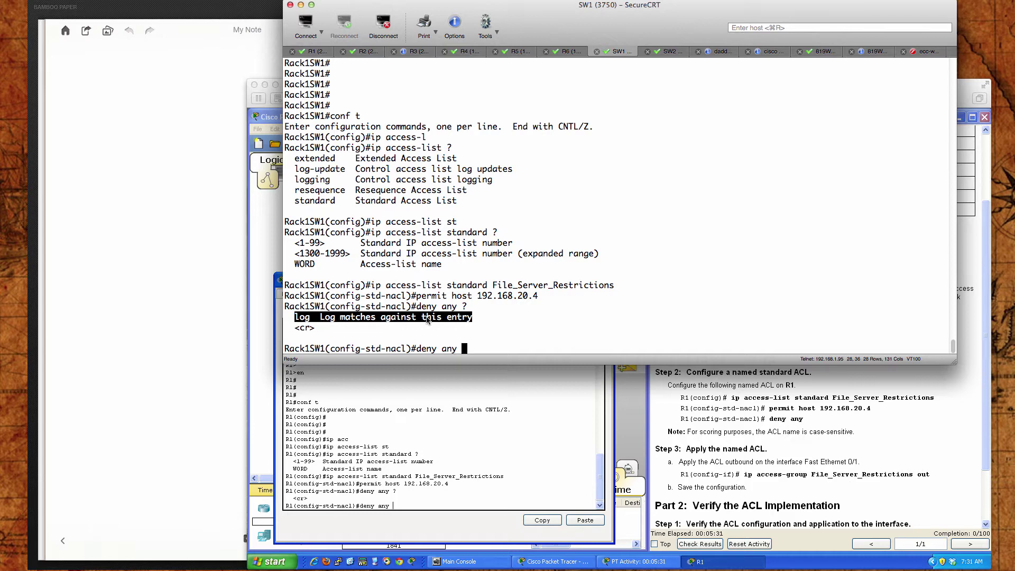
left_click(490, 339)
type("log")
key("Return")
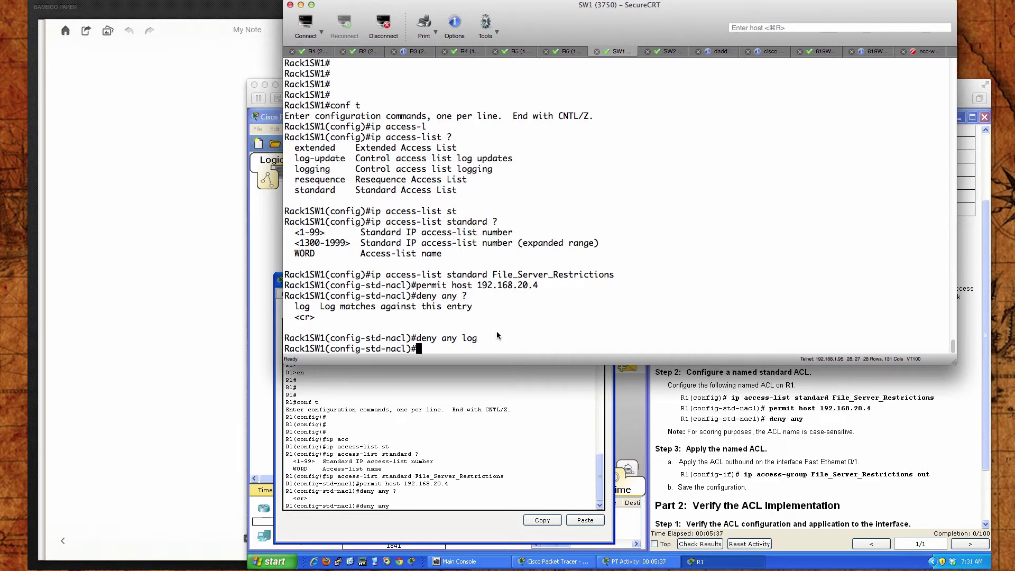
- Show the access lists on SW1 and highlight the File_Server_Restrictions entries
type("do sh access-list")
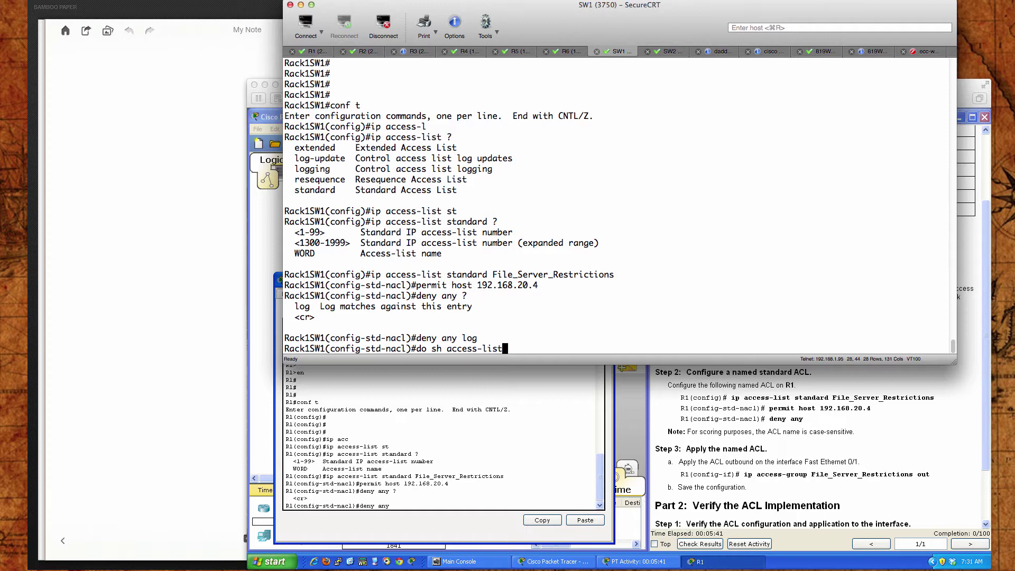
key("Return")
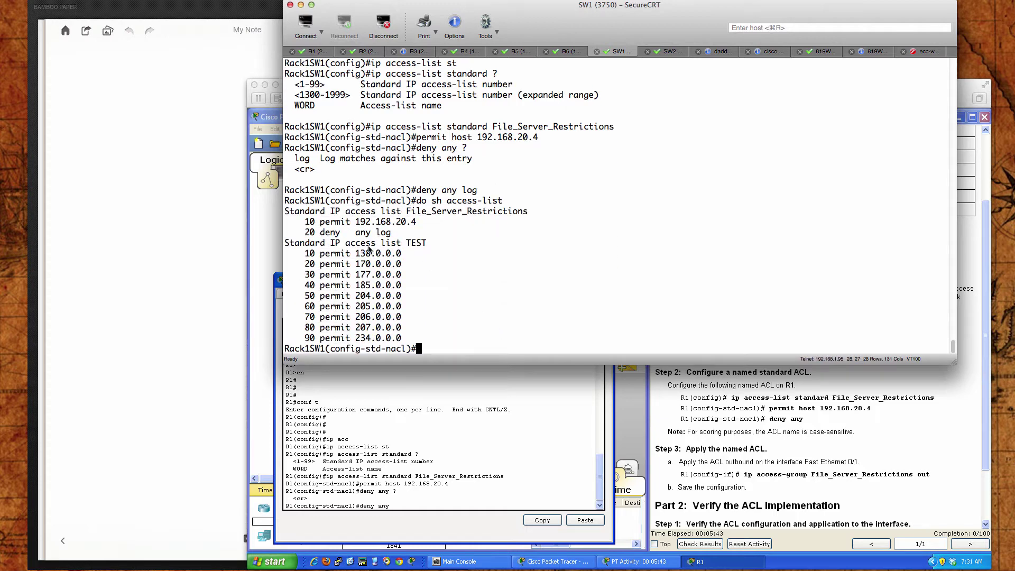
left_click(286, 212)
left_click_drag(286, 212, 423, 234)
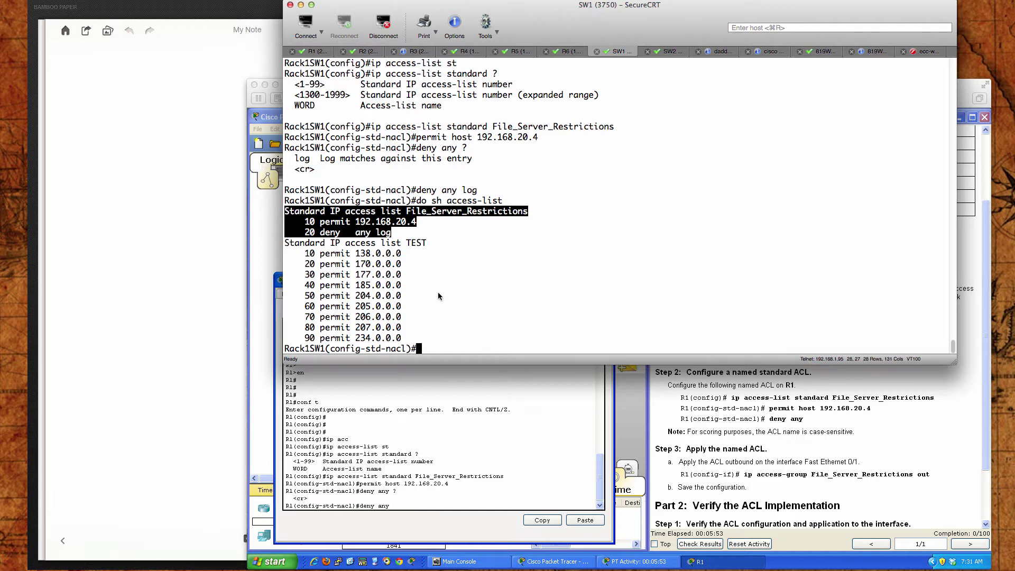
- Switch back to Packet Tracer, add the deny any entry to File_Server_Restrictions on R1, and end configuration mode
left_click(580, 468)
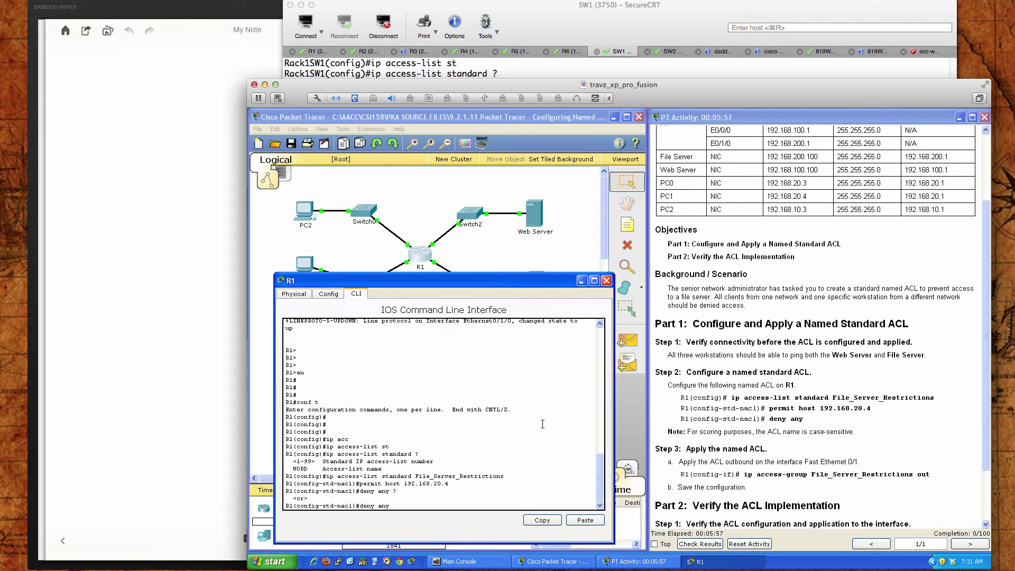
key("Return")
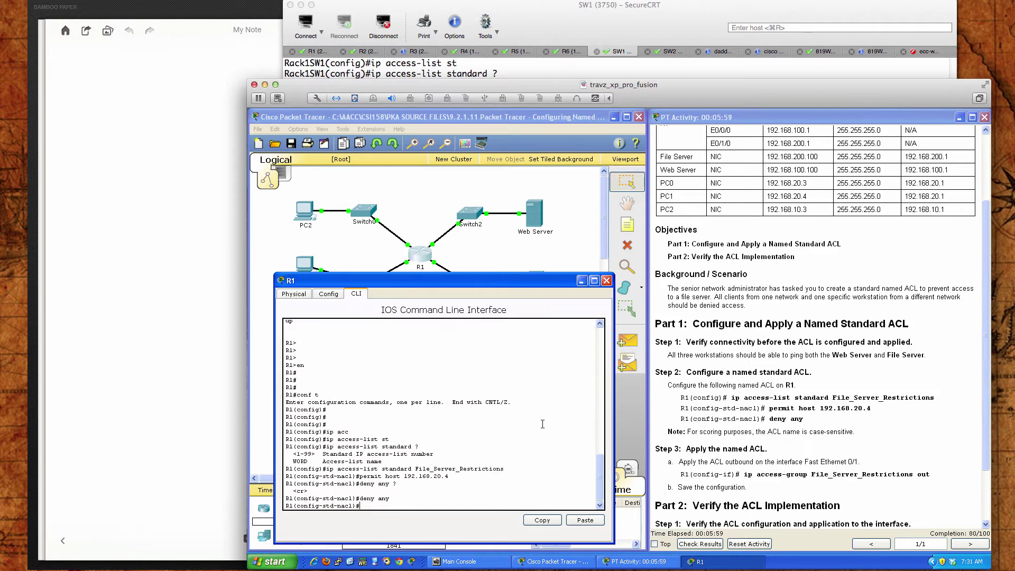
key("Return")
key("Return")
key("Return")
key("Return")
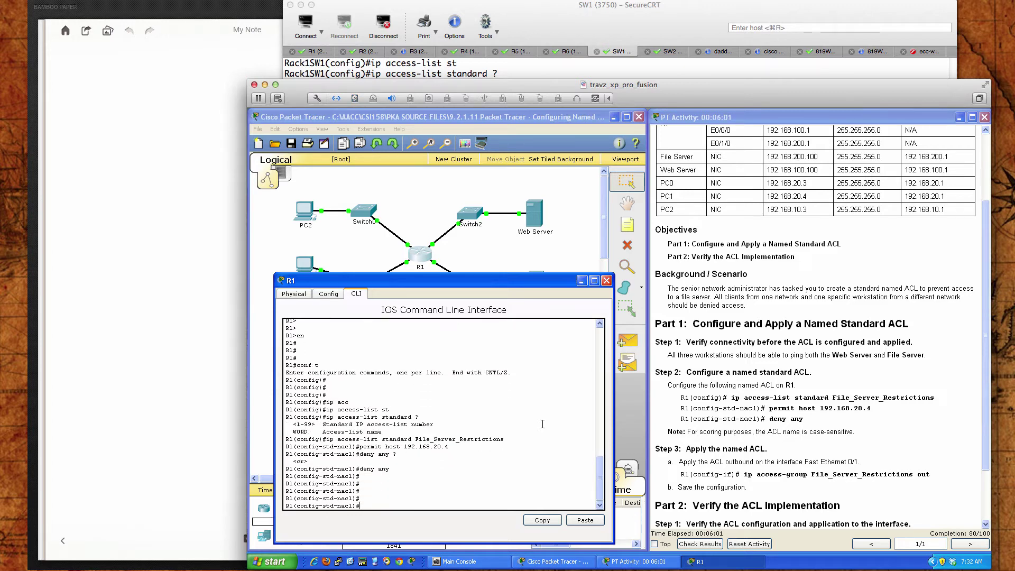
type("end")
key("Return")
key("Return")
key("Return")
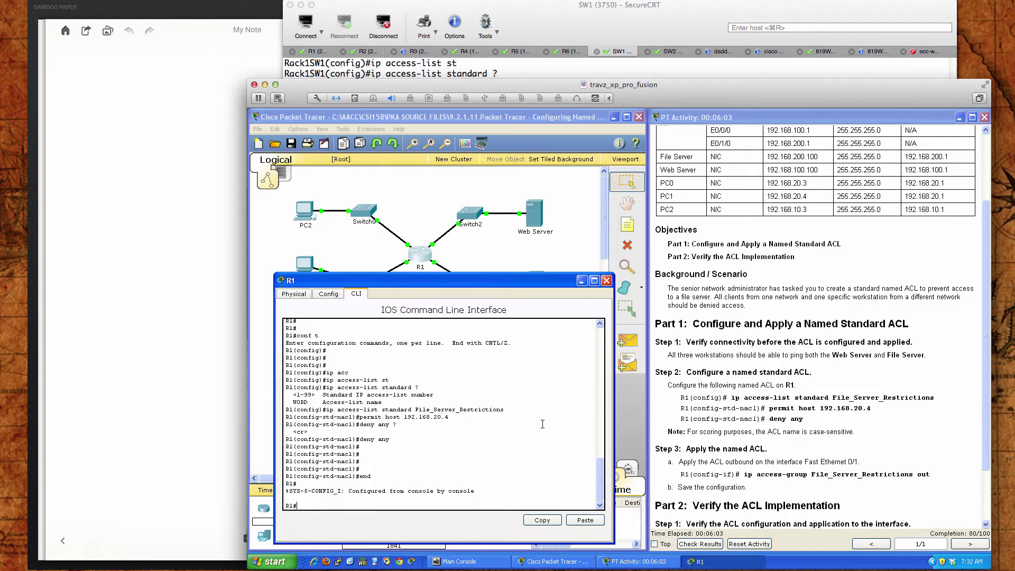
- Enter interface configuration mode for fastEthernet 0/1 on R1
type("w")
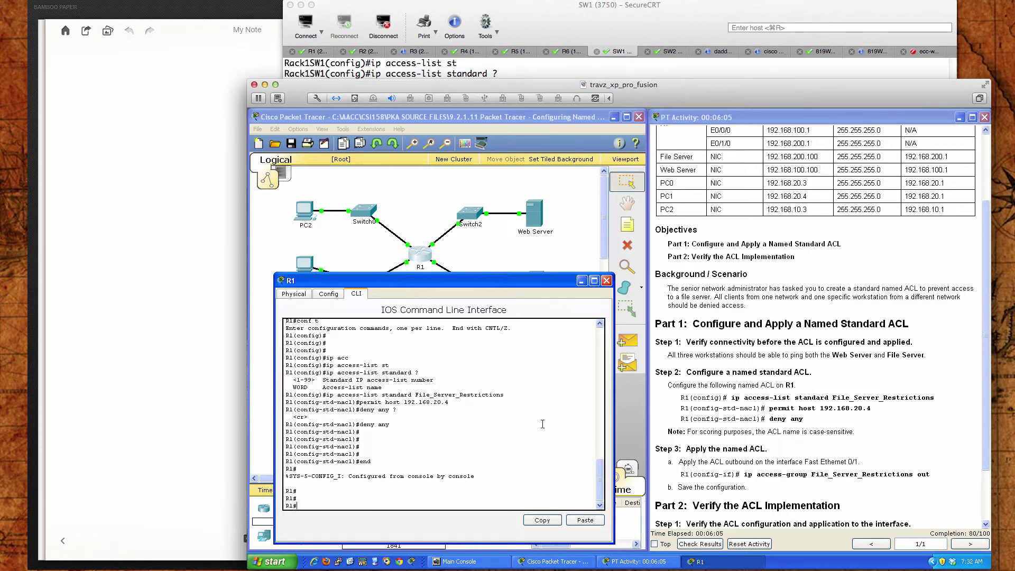
type("conf t")
key("Return")
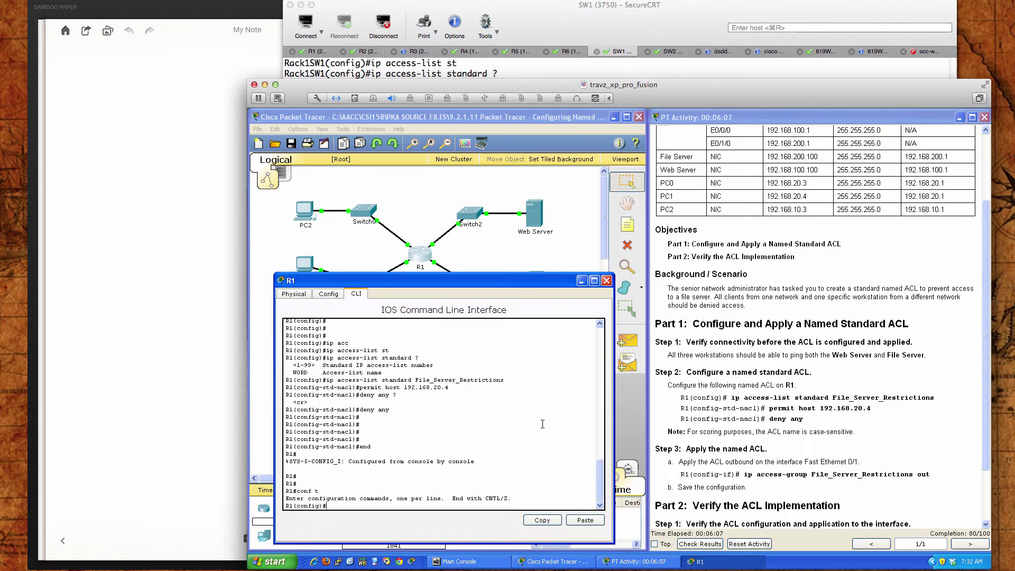
type("int")
key("Tab")
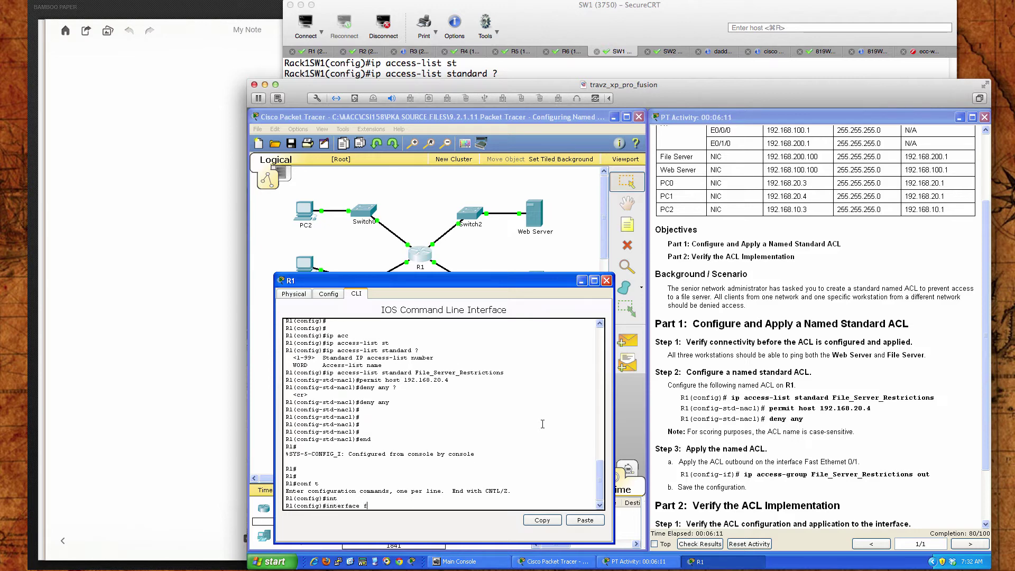
type("f")
key("Tab")
type("0/1")
key("Return")
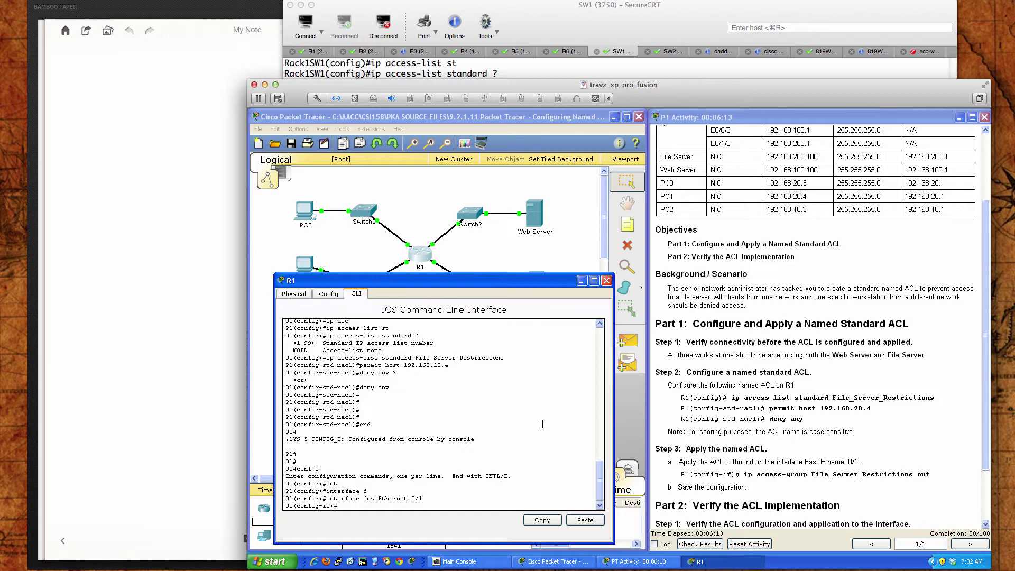
- Apply File_Server_Restrictions outbound to R1's fastEthernet 0/1 interface with ip access-group
type("ip acces")
key("Tab")
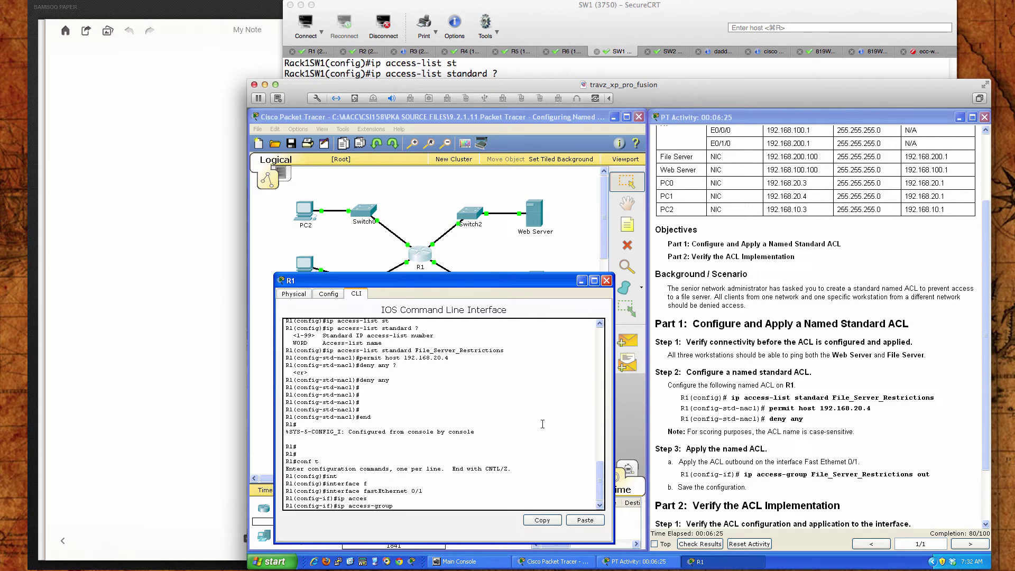
type("F")
key("Tab")
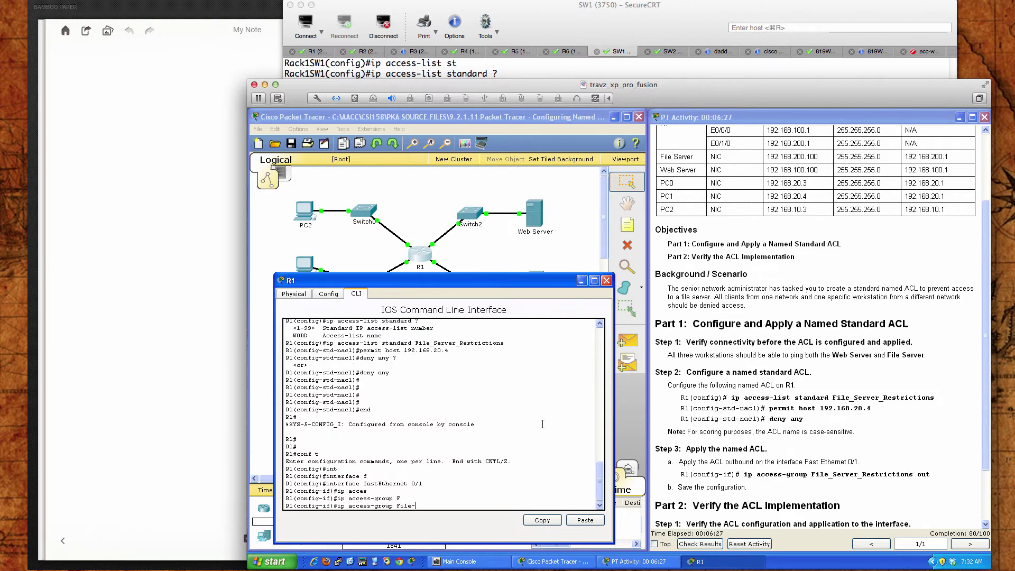
key("BackSpace")
key("BackSpace")
key("BackSpace")
type("Server_T")
key("BackSpace")
key("BackSpace")
key("BackSpace")
type("Restrictions out")
scroll(712, 305, "down", 1)
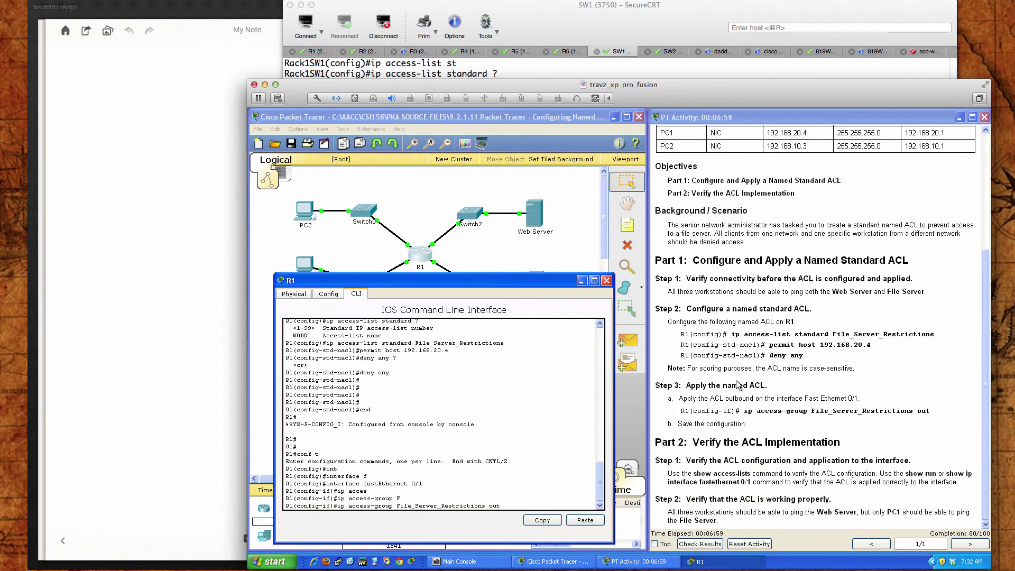
scroll(534, 421, "down", 1)
left_click(490, 257)
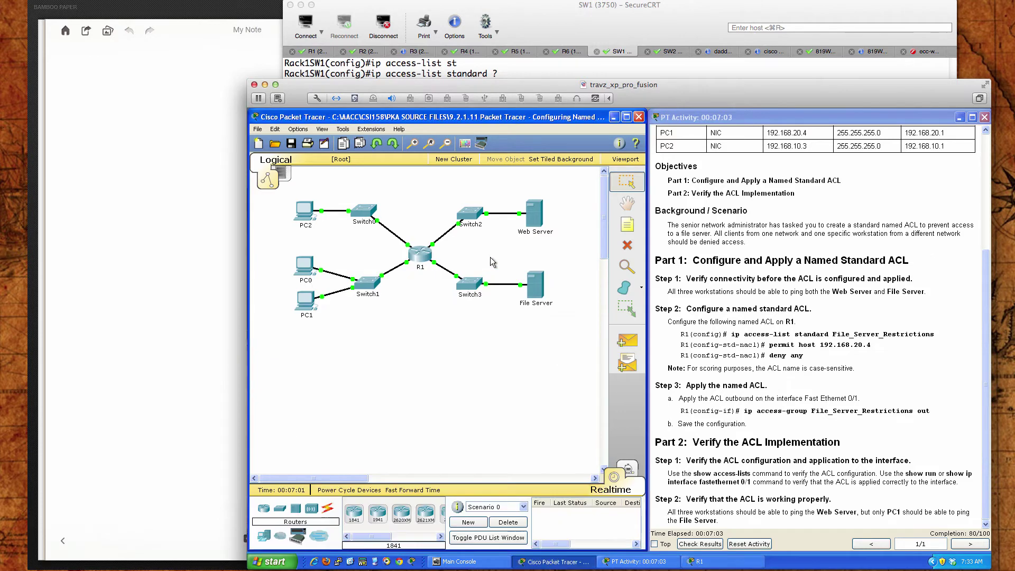
left_click(420, 258)
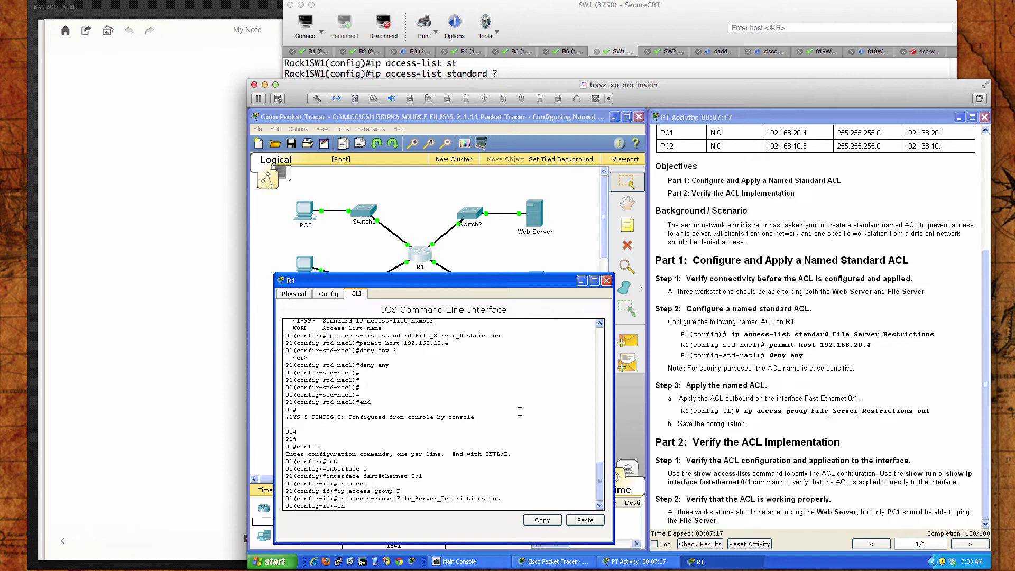
- End configuration mode on R1, save the configuration with wri mem, and close R1's window
type("d")
key("Return")
key("Return")
type("wri mem")
key("Return")
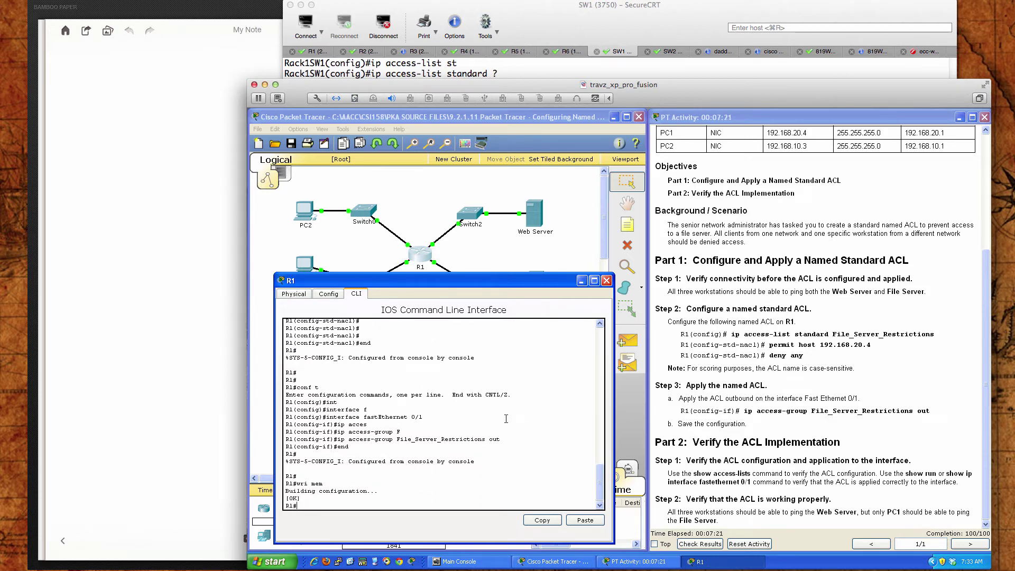
scroll(506, 418, "up", 5)
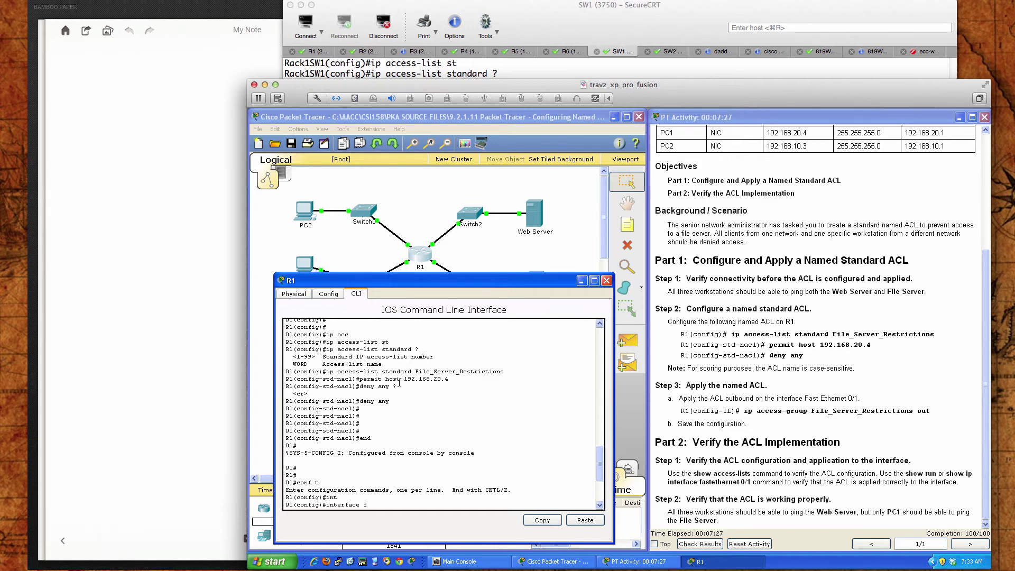
scroll(793, 413, "up", 3)
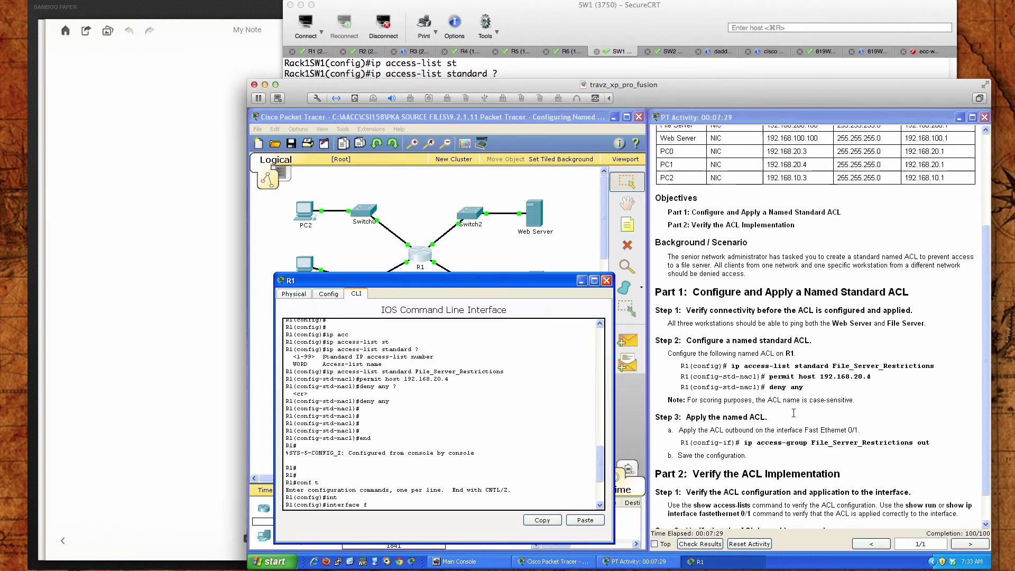
scroll(793, 413, "up", 1)
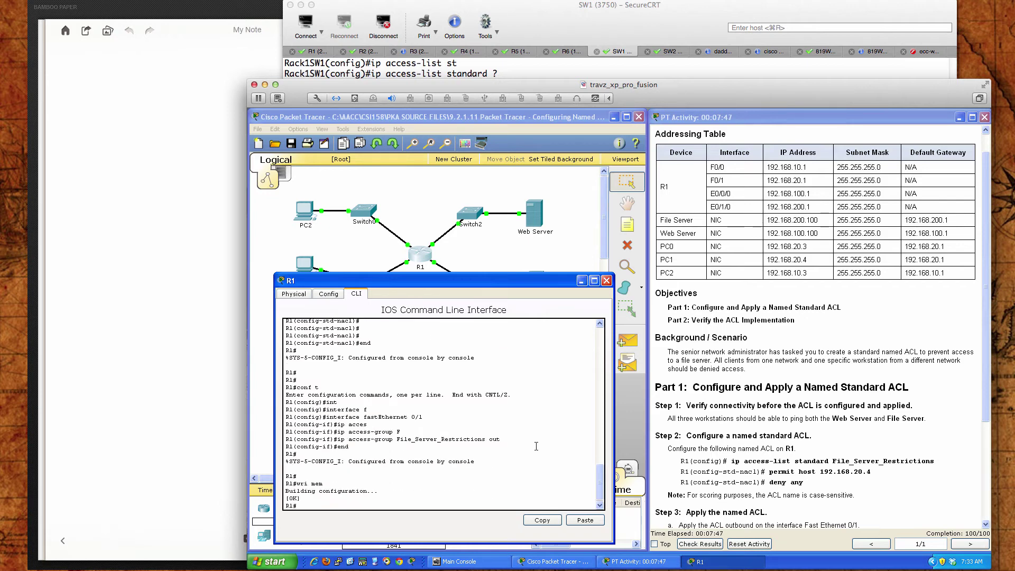
left_click(606, 281)
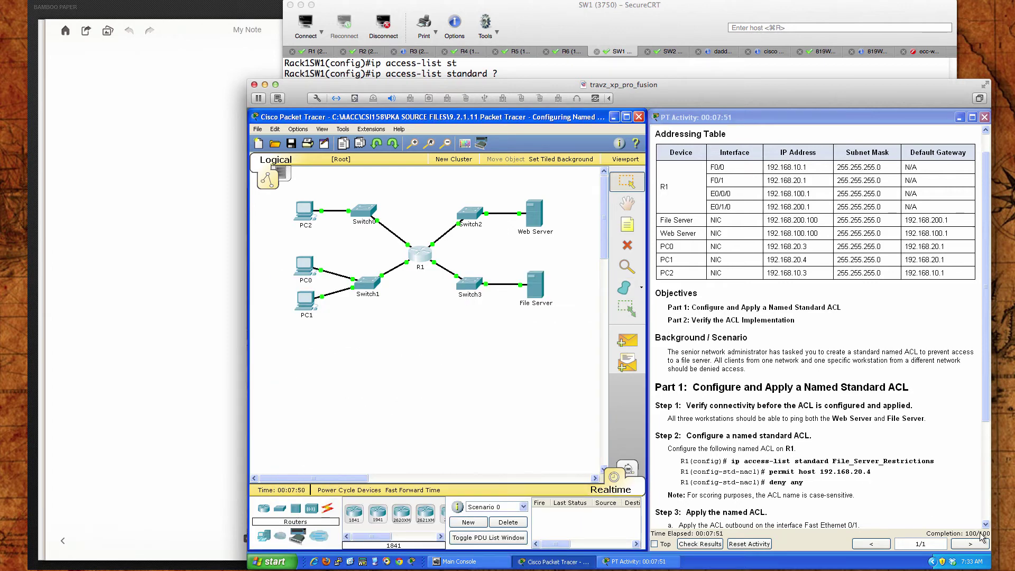
- Ping the Web Server at 192.168.100.100 from PC1's Command Prompt
scroll(922, 471, "down", 2)
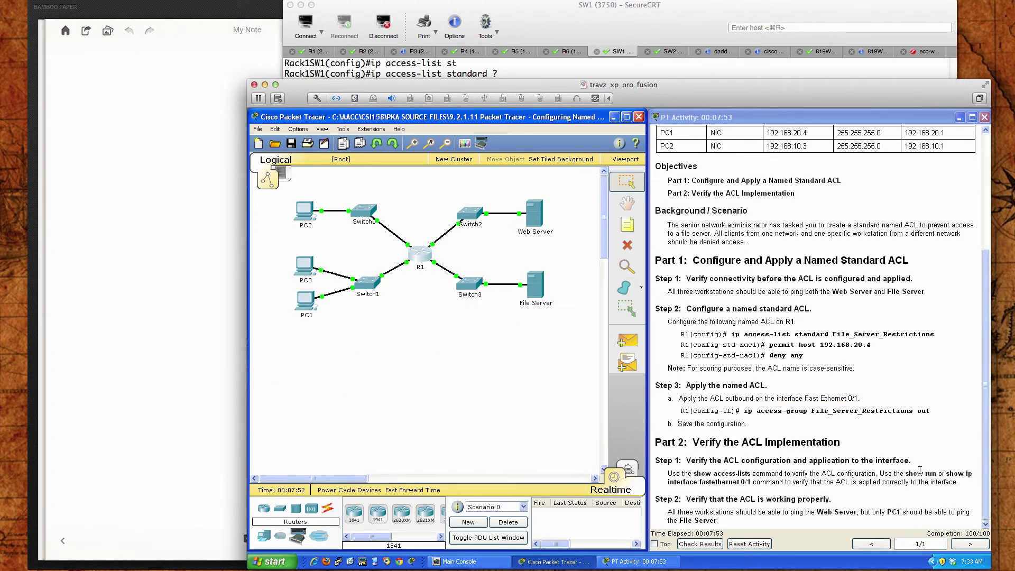
left_click(303, 303)
left_click_drag(575, 210, 405, 275)
left_click(529, 331)
type("pin")
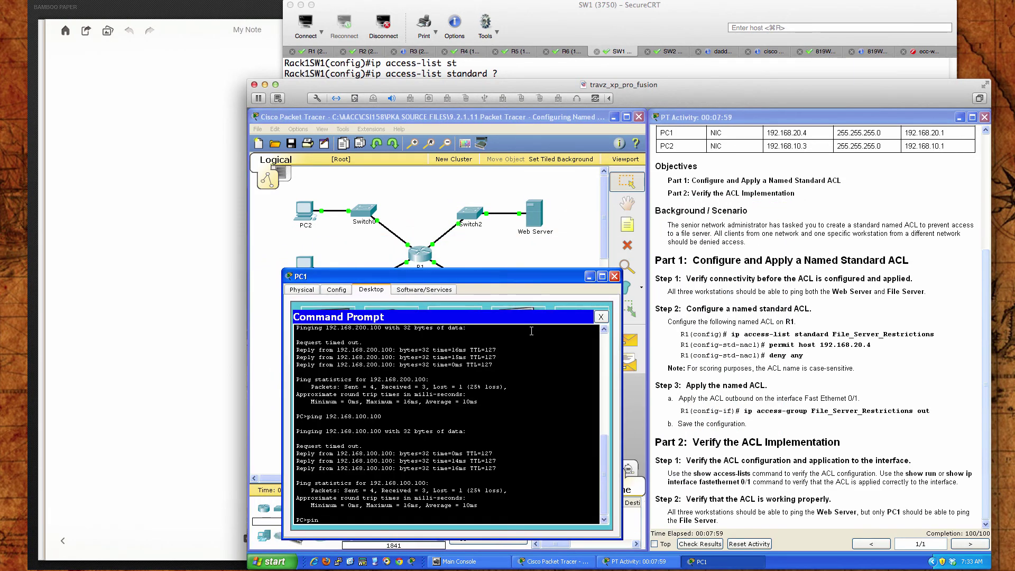
type("g 192.168.100.100")
key("Return")
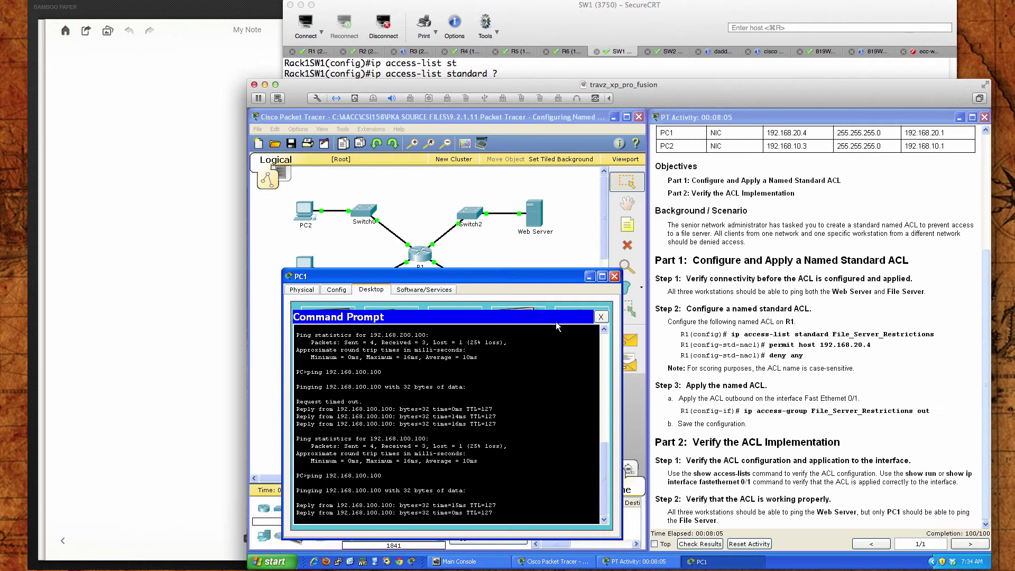
- Ping the File Server at 192.168.200.100 from PC1, highlight the matching permit entry in the instructions, and close PC1's window
scroll(833, 291, "up", 2)
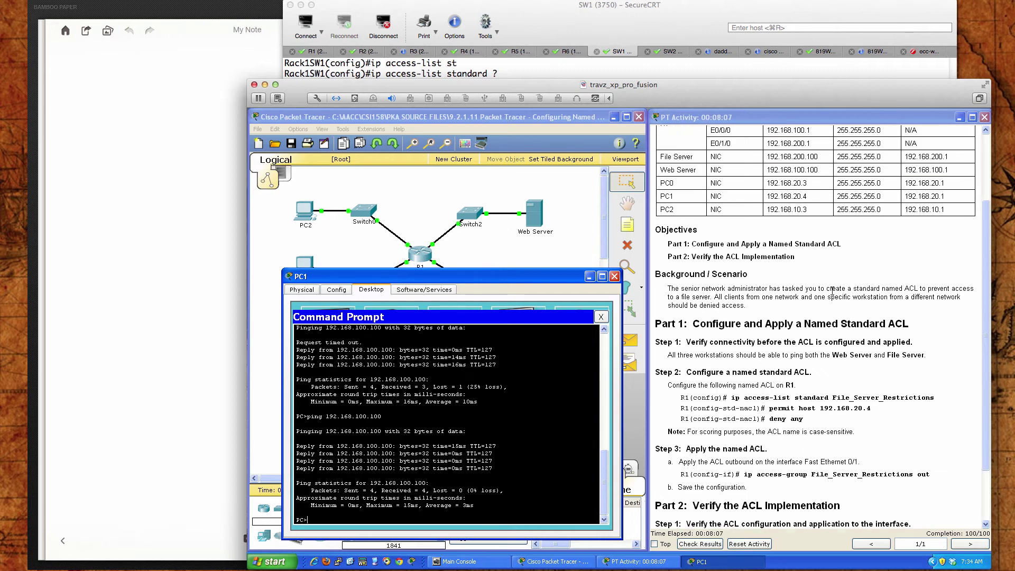
key("Up")
key("Left")
key("Left")
key("Left")
key("Left")
key("Left")
key("BackSpace")
type("2")
key("Return")
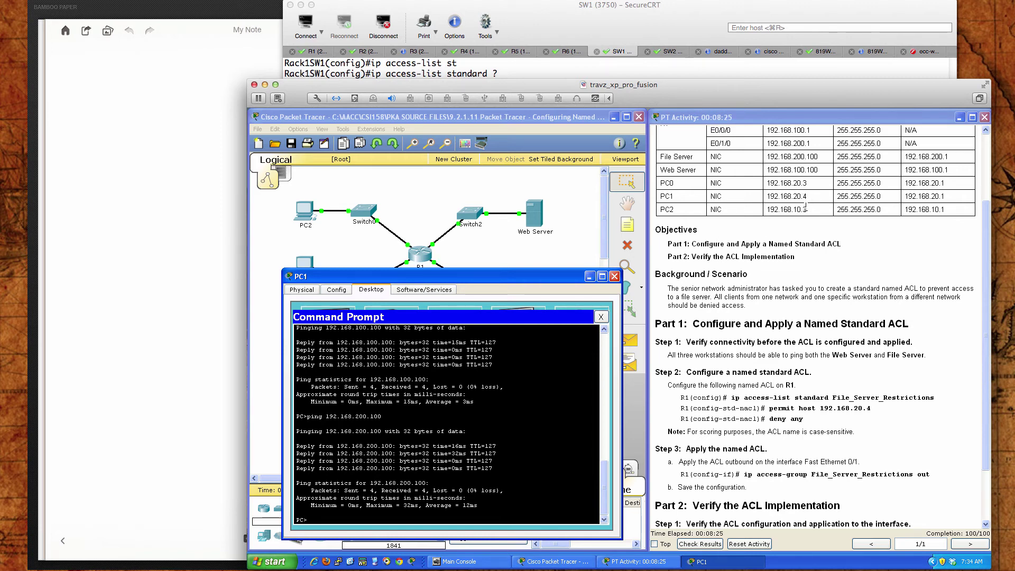
left_click_drag(770, 408, 873, 408)
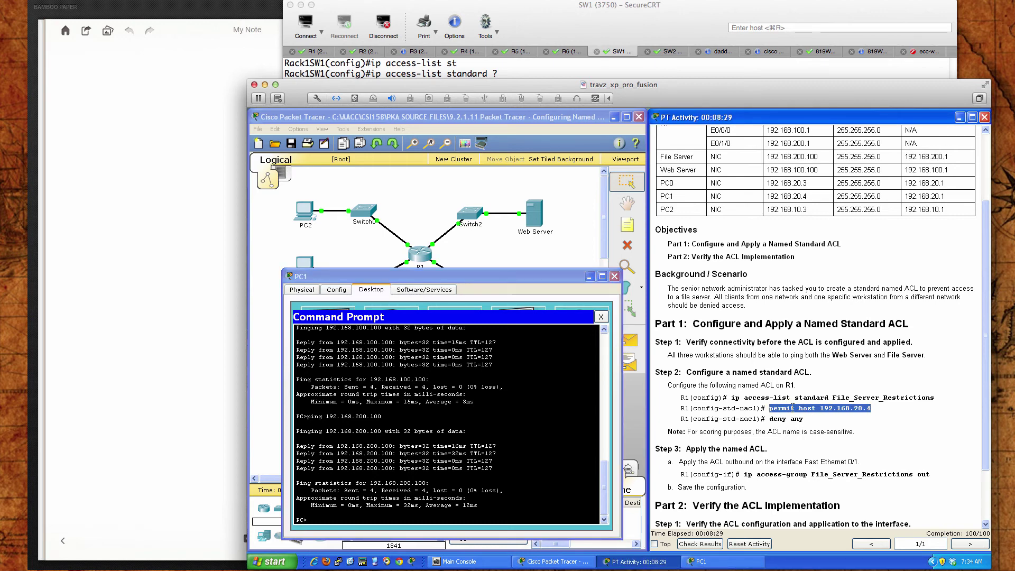
left_click(520, 443)
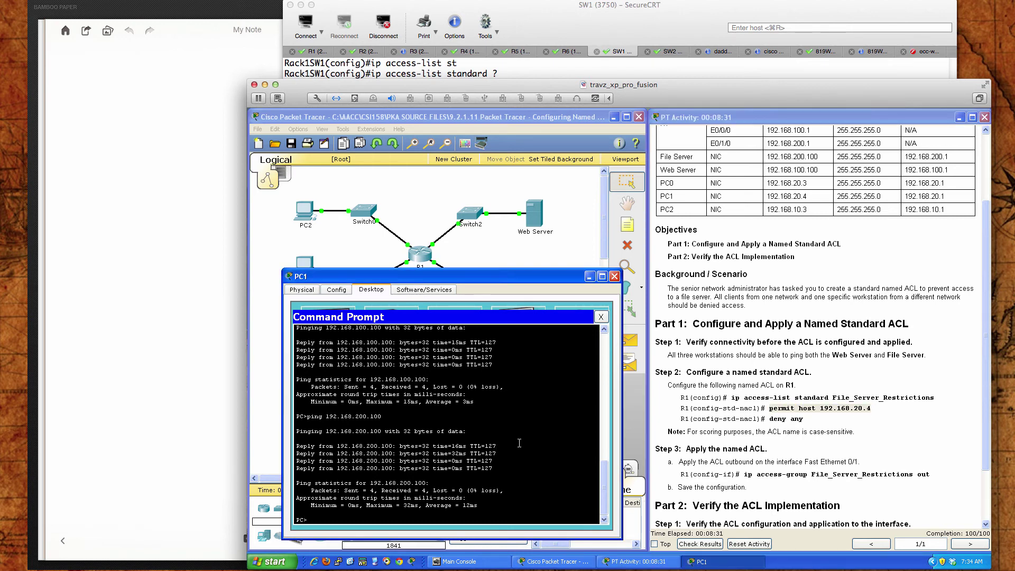
left_click(615, 276)
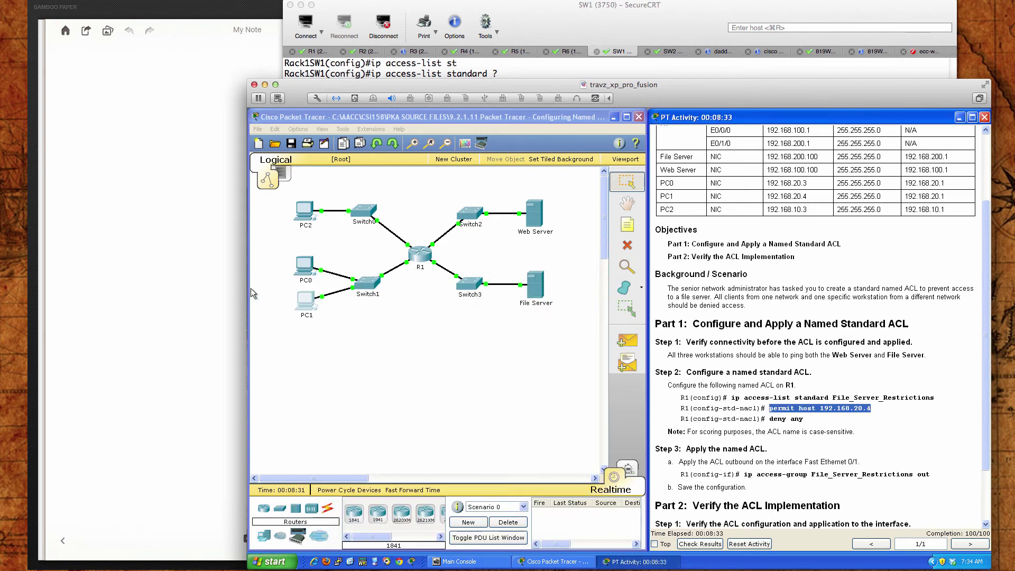
- Open PC0's Command Prompt and ping the Web Server at 192.168.100.100
left_click(300, 268)
left_click_drag(574, 216, 429, 280)
left_click(399, 290)
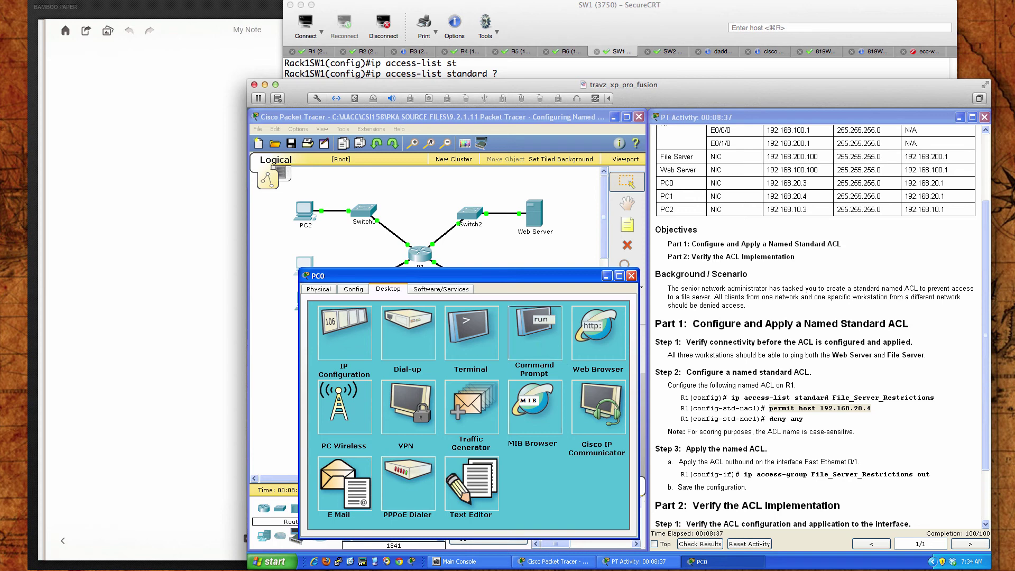
left_click(536, 355)
type("ping 192.1")
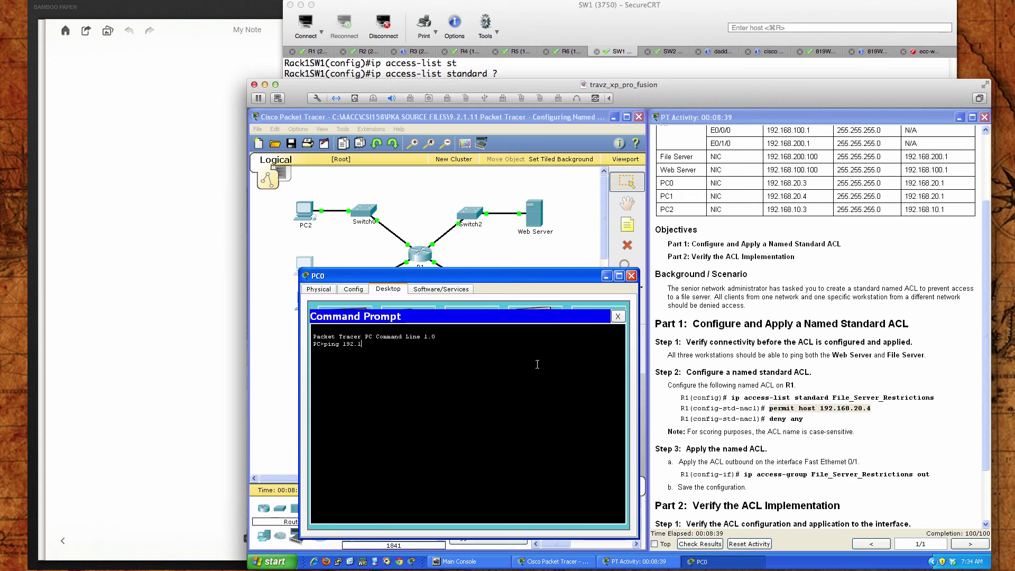
type("68.100.100")
key("Return")
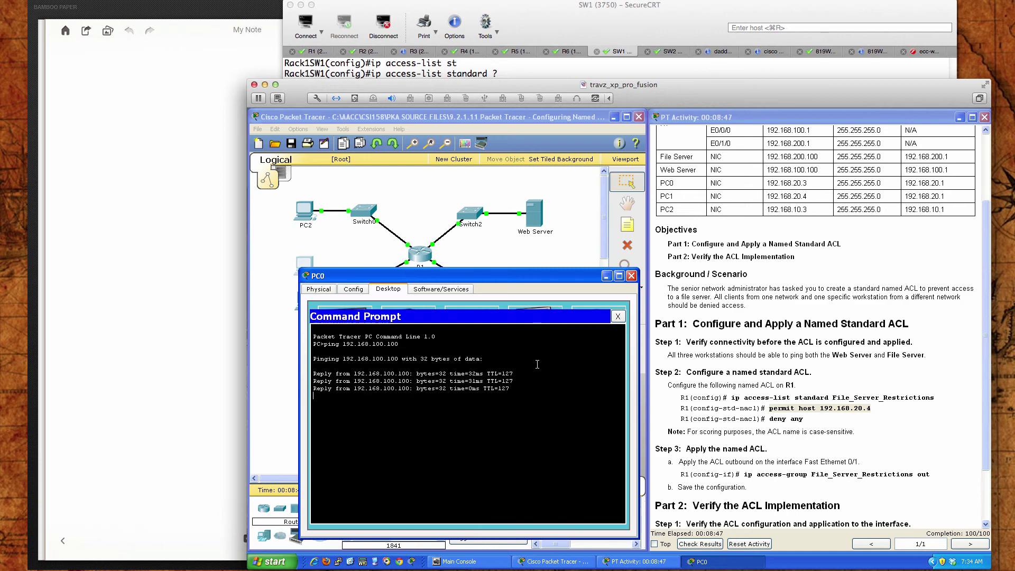
- Ping the File Server at 192.168.200.100 from PC0 and close PC0's window
key("Up")
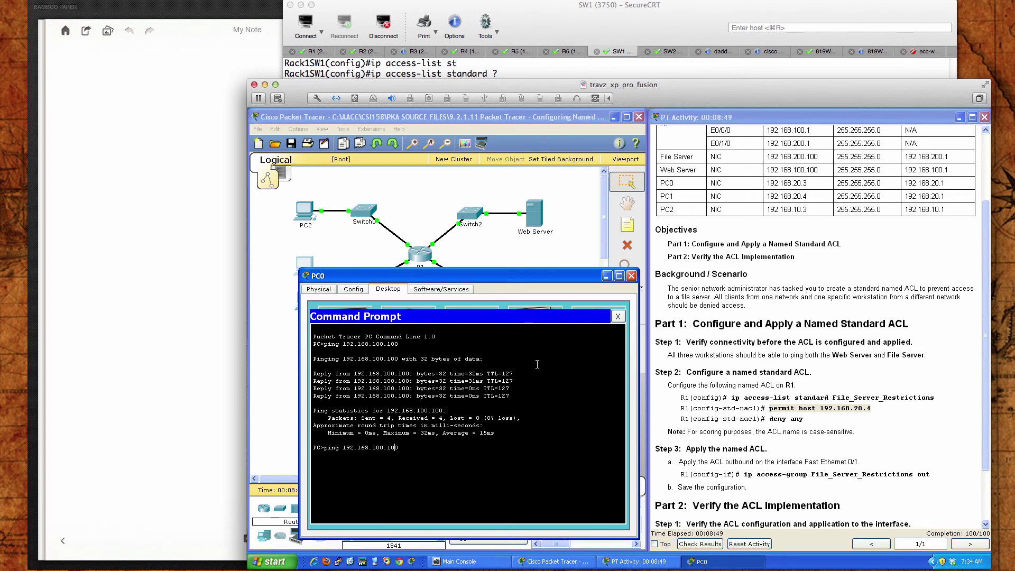
key("Left")
key("Left")
key("Left")
key("Left")
key("Left")
key("Return")
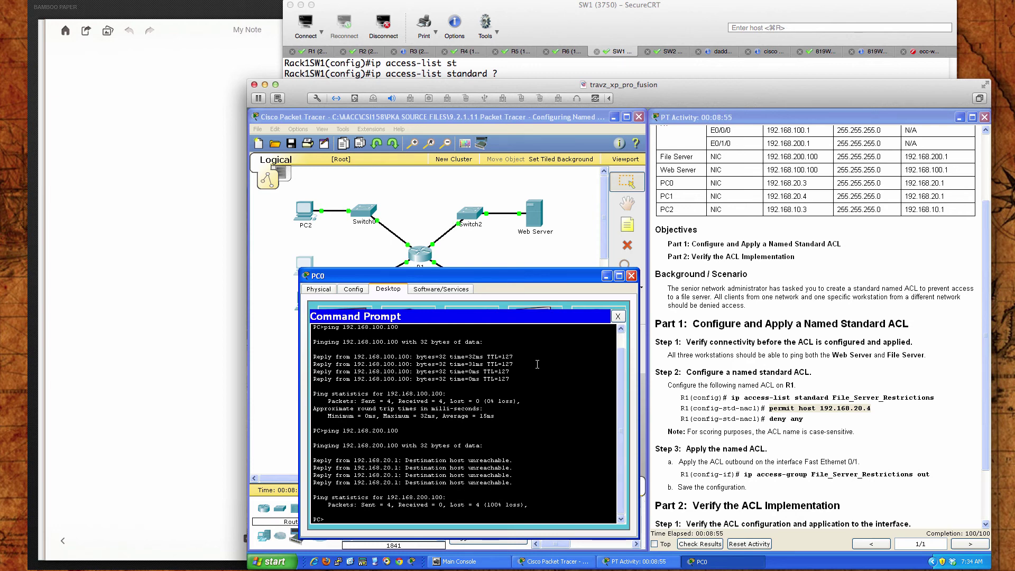
left_click(632, 276)
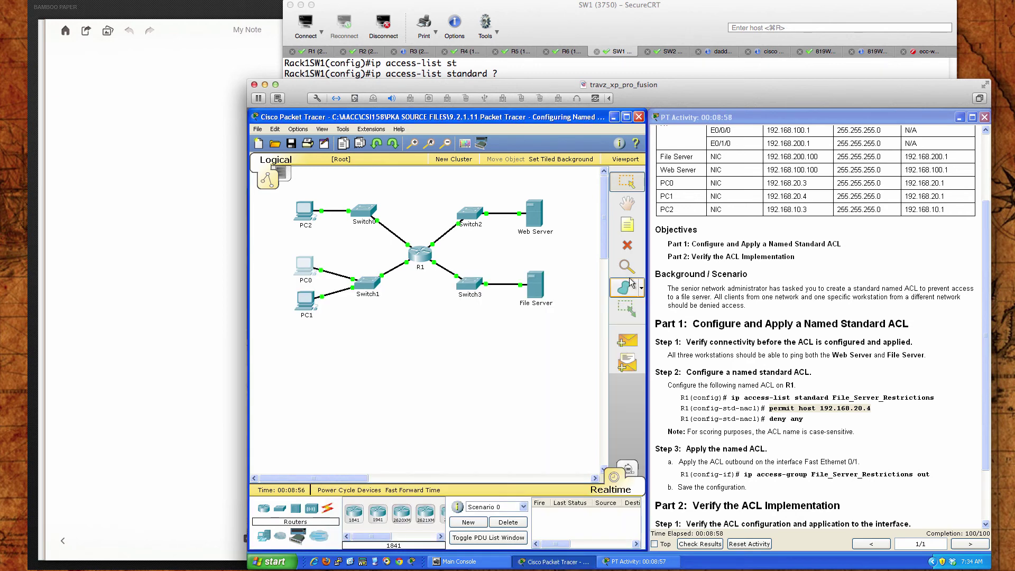
- Open PC2's Command Prompt and ping the Web Server at 192.168.100.100
left_click(302, 211)
left_click_drag(633, 210, 480, 280)
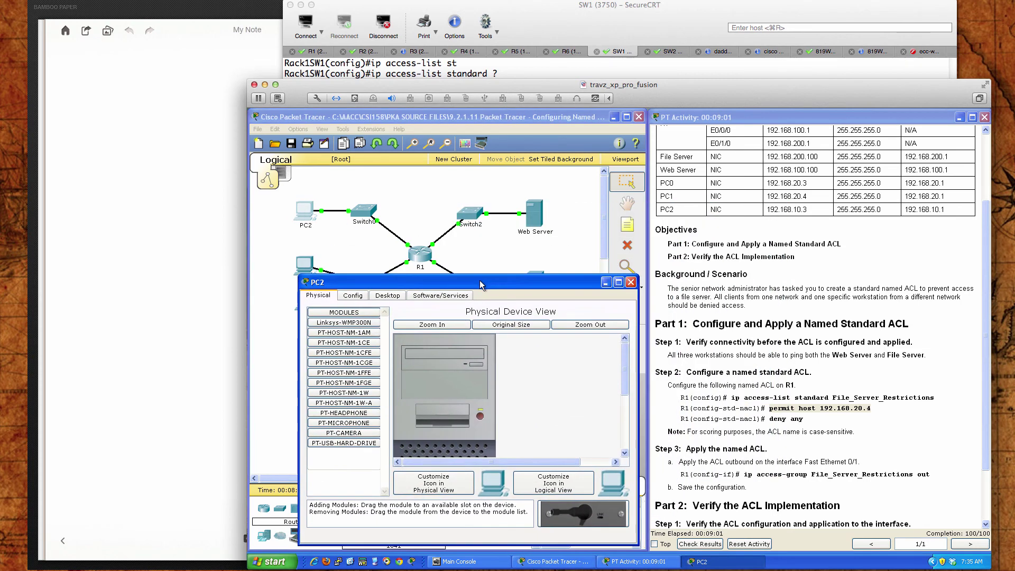
left_click(394, 298)
left_click(522, 383)
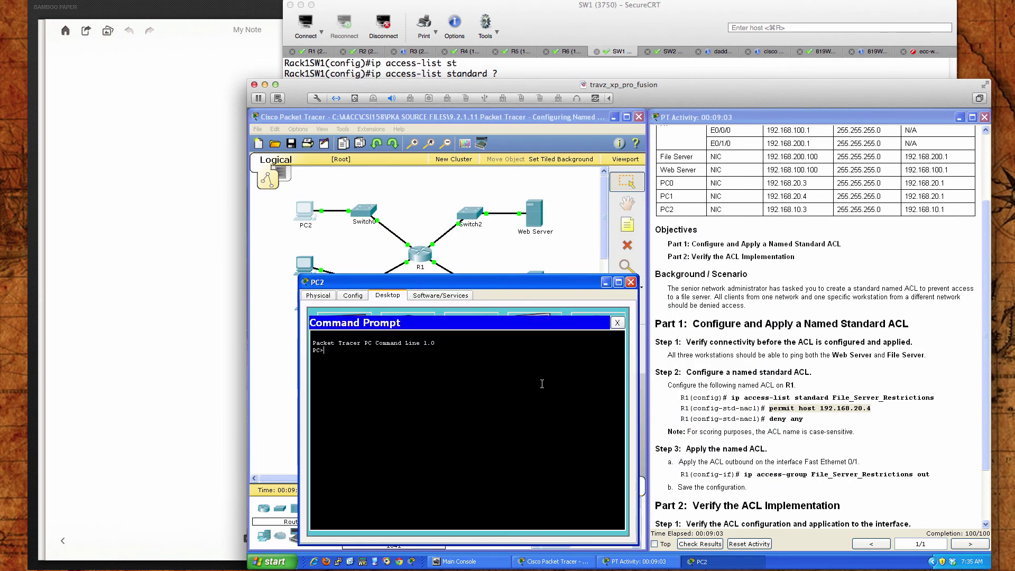
key("BackSpace")
key("BackSpace")
key("BackSpace")
type("ing 192.168.100.100")
key("Return")
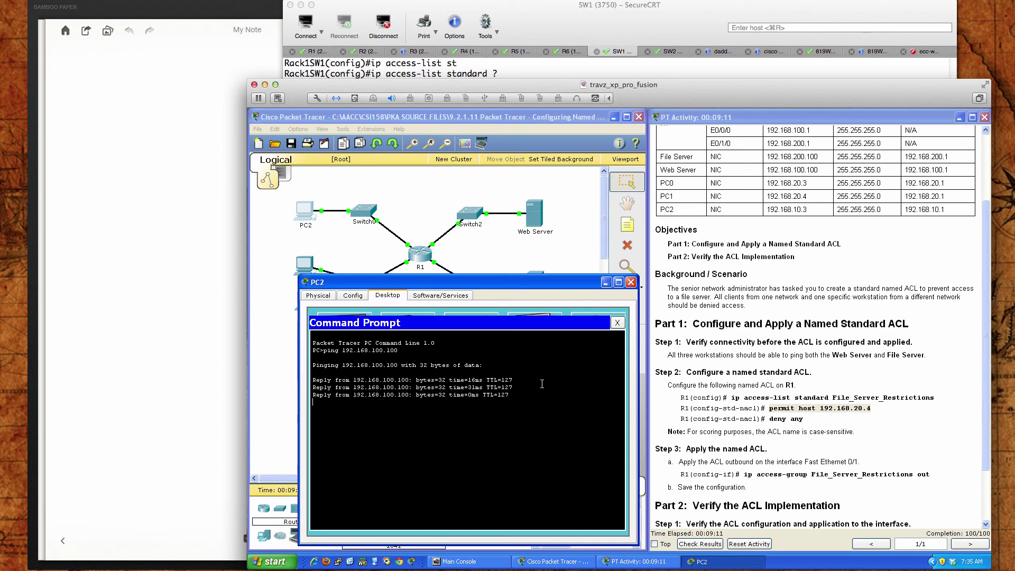
- Ping the File Server at 192.168.200.100 from PC2 and close PC2's window
key("Up")
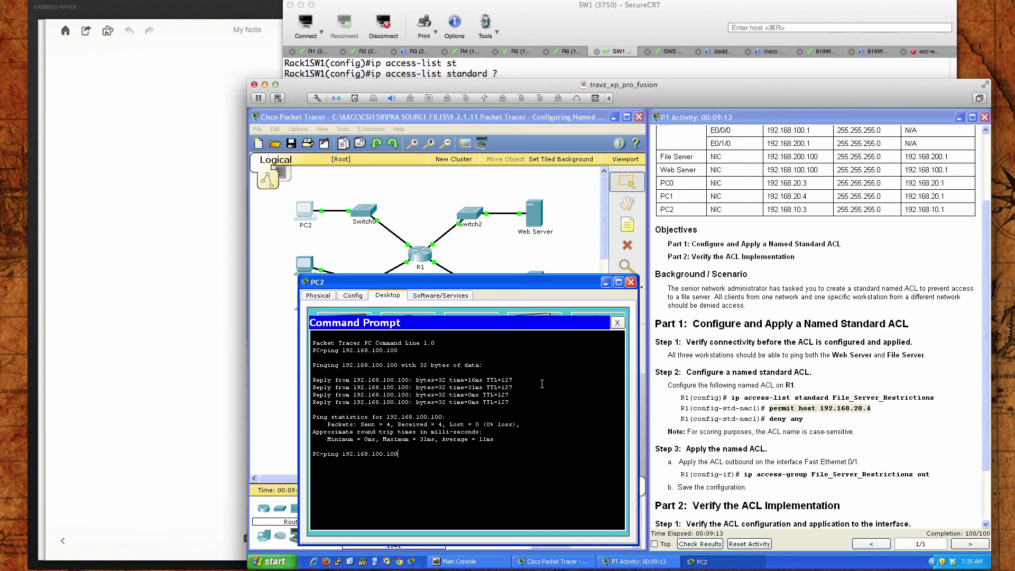
key("Left")
key("Left")
key("BackSpace")
key("Return")
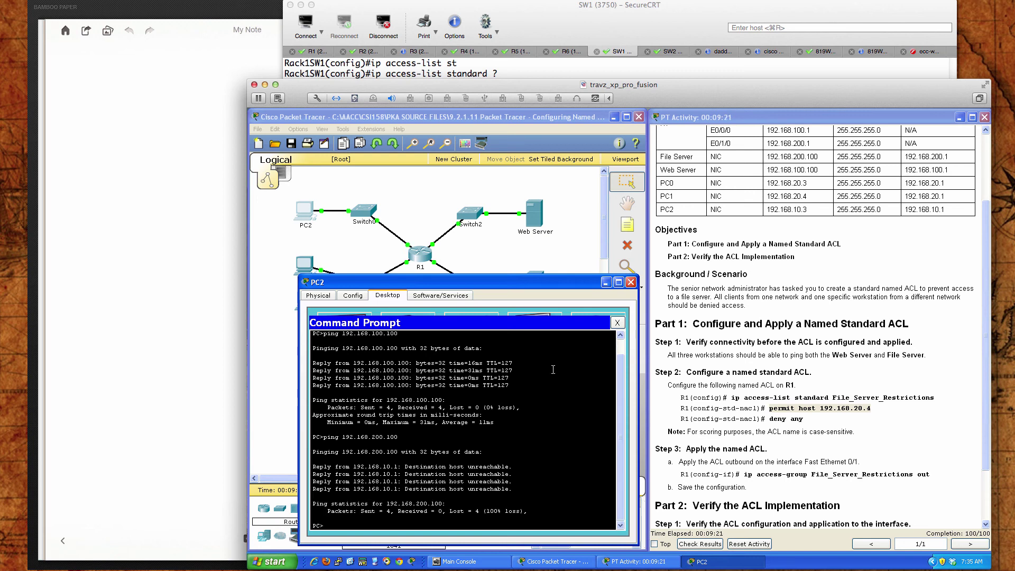
left_click(631, 282)
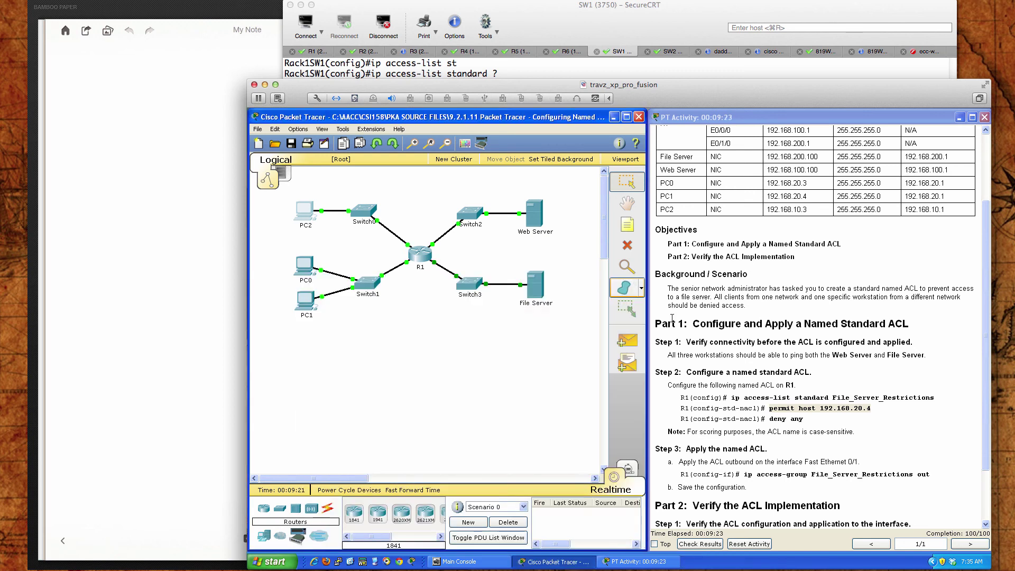
- Switch to SW1's SecureCRT session, run do sh ver, review the earlier File_Server_Restrictions commands, and return to Packet Tracer
scroll(777, 397, "down", 3)
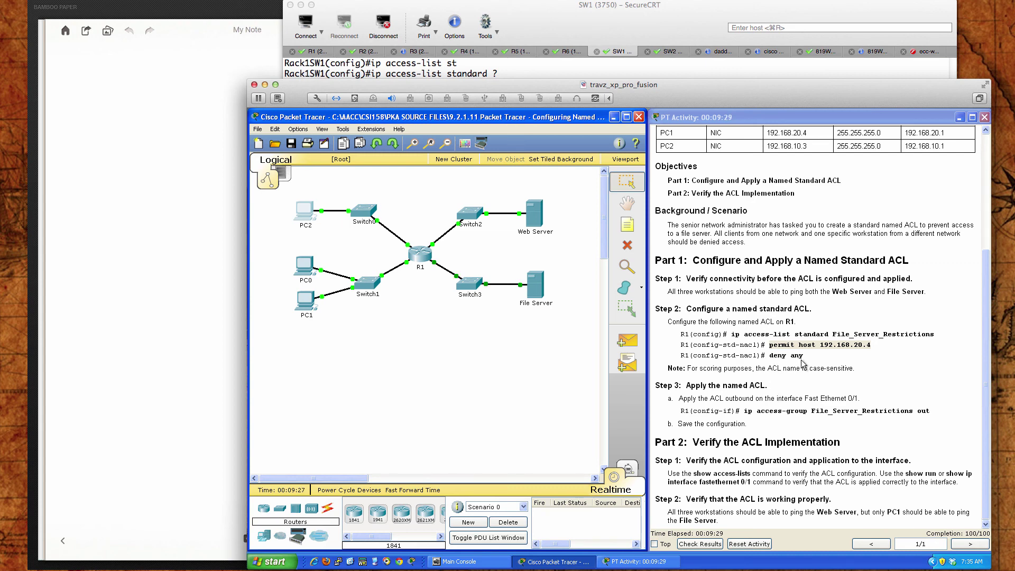
left_click(582, 32)
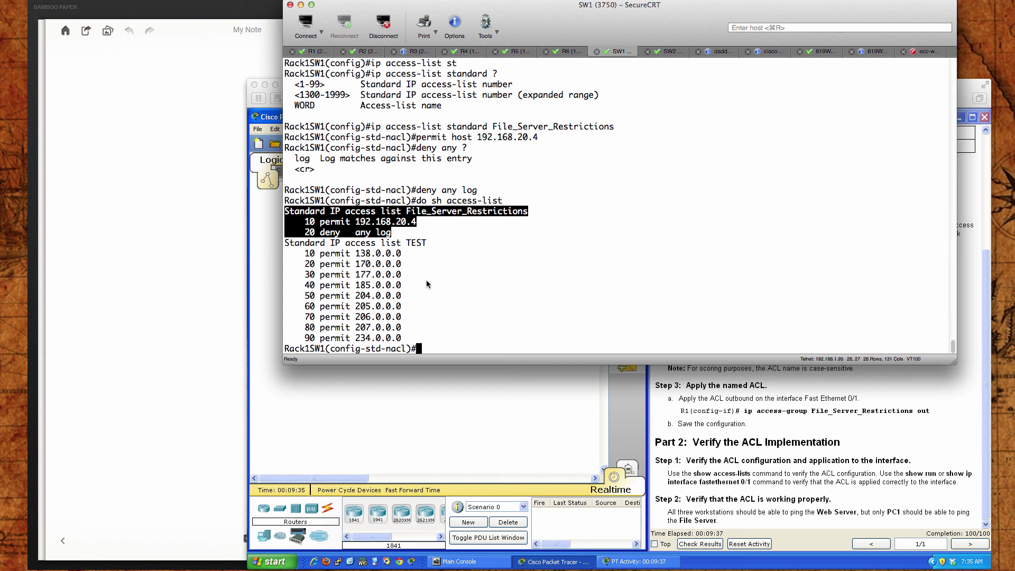
type("do sh ver")
key("Return")
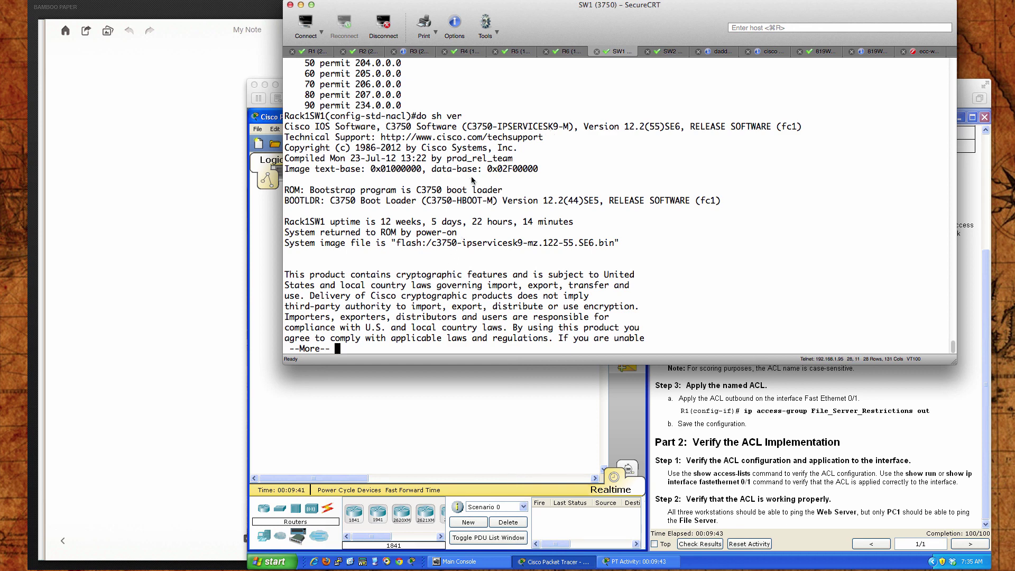
scroll(471, 176, "up", 5)
scroll(470, 178, "up", 3)
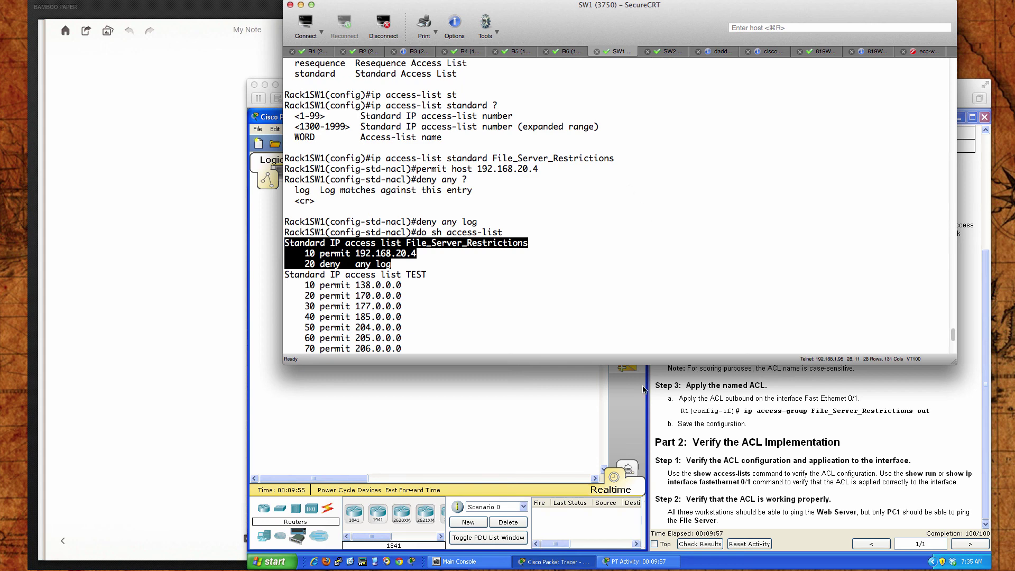
left_click(565, 400)
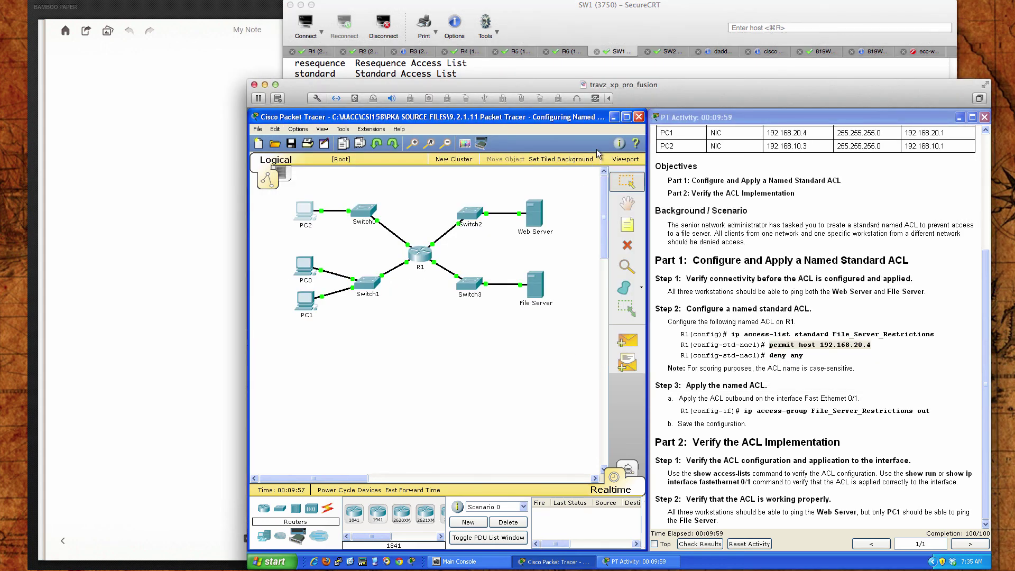